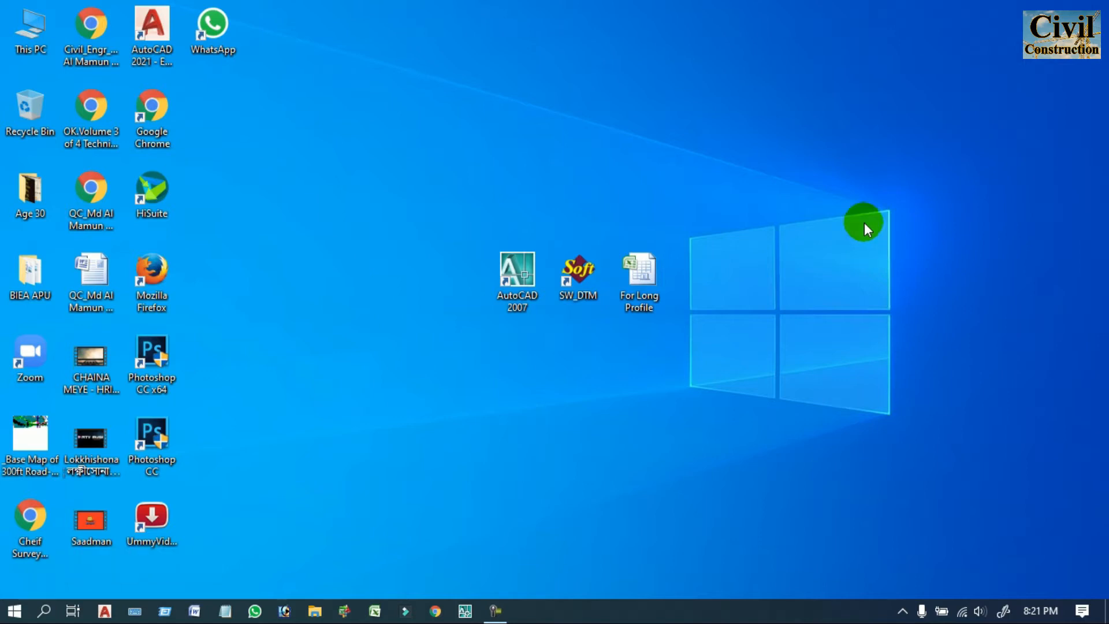
# Step: Open the For Long Profile workbook from the desktop in Excel
pyautogui.rightClick(841, 197)
pyautogui.click(885, 245)
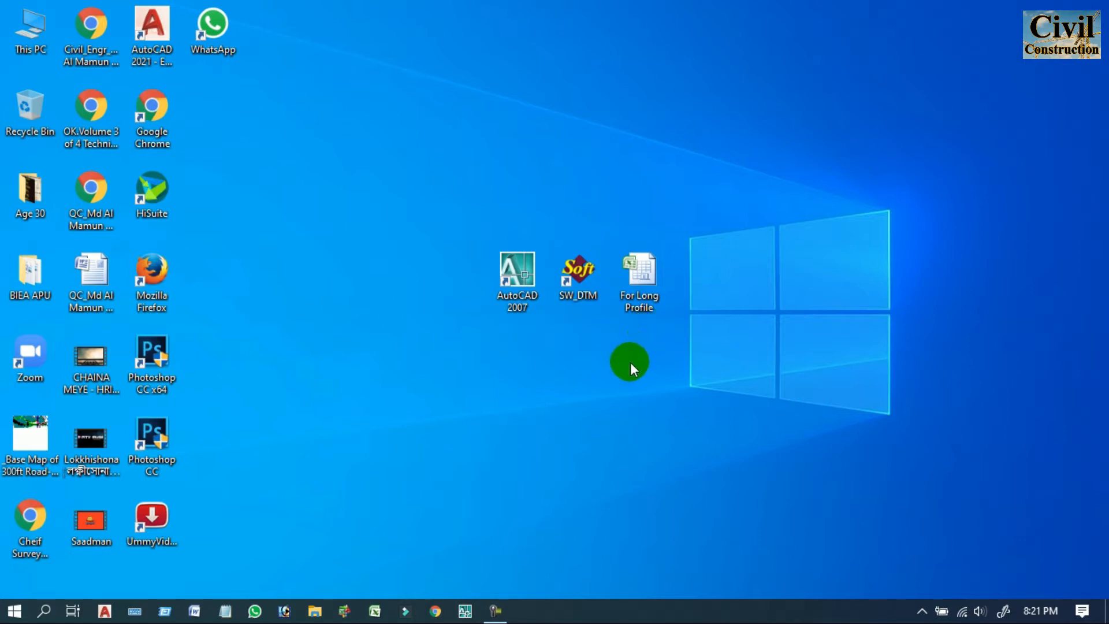
pyautogui.doubleClick(641, 277)
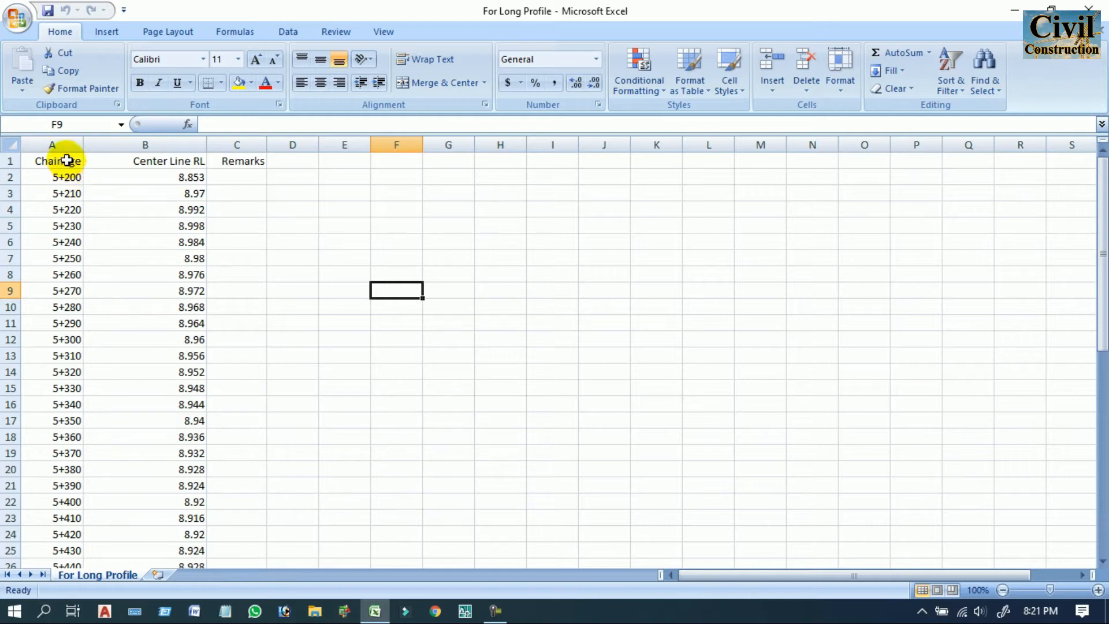
# Step: Examine the Chainage, Center Line RL and Remarks columns and the number format of the chainage values
pyautogui.click(67, 160)
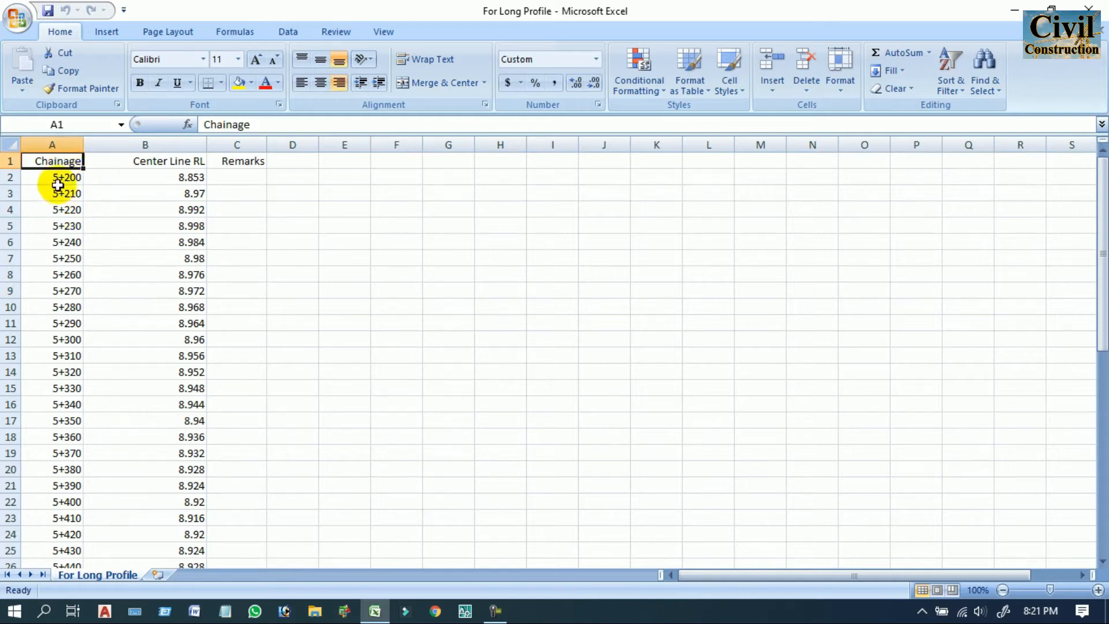
pyautogui.scroll(-14, 58, 185)
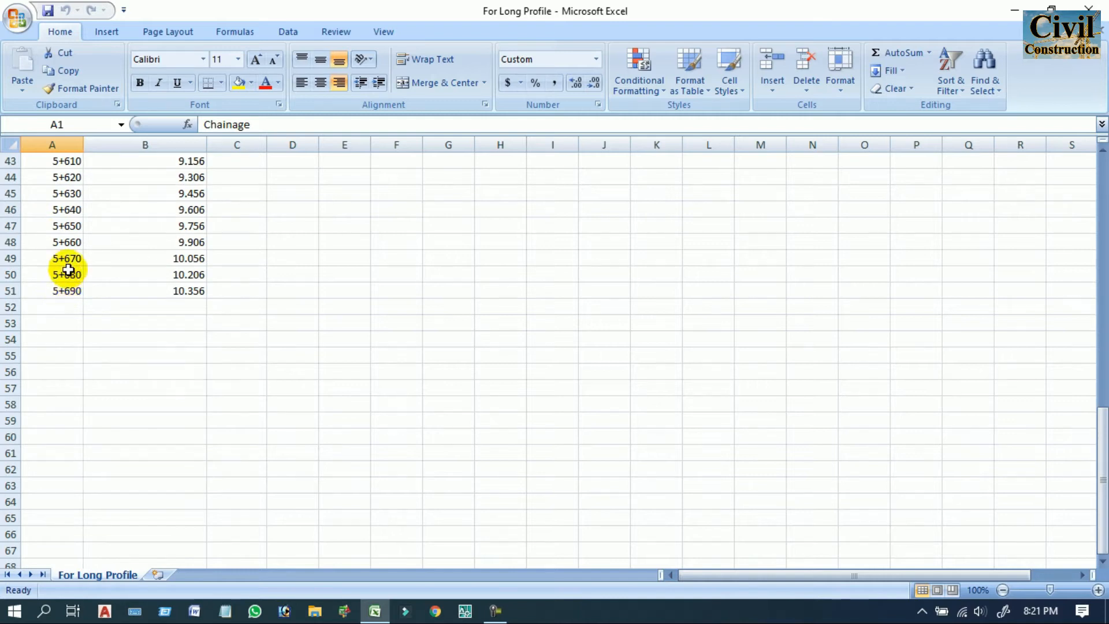
pyautogui.scroll(14, 65, 277)
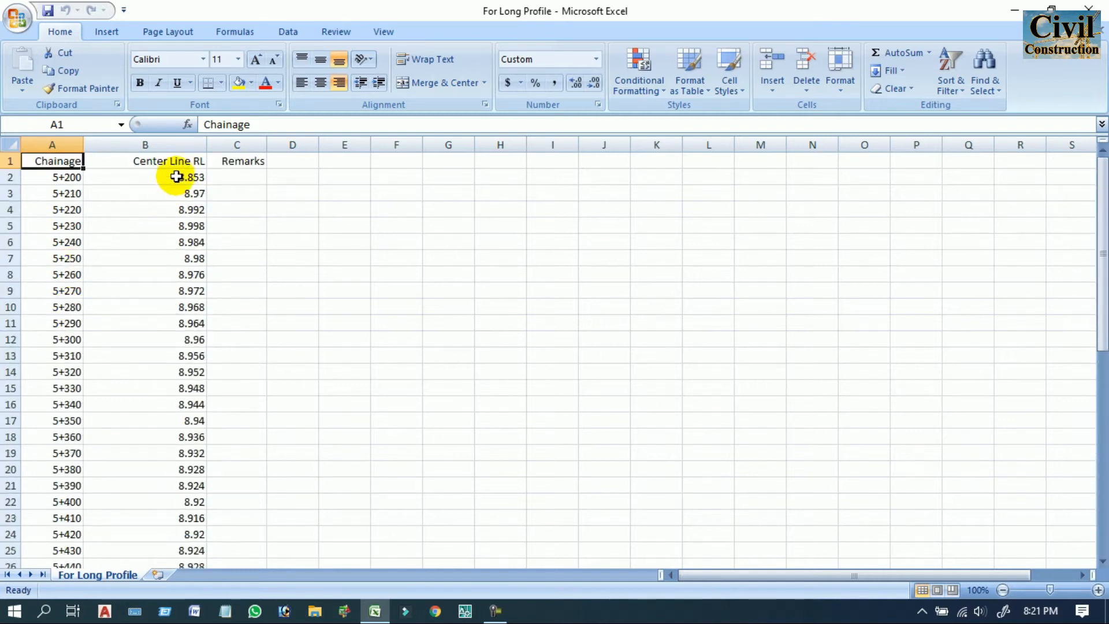
pyautogui.click(166, 162)
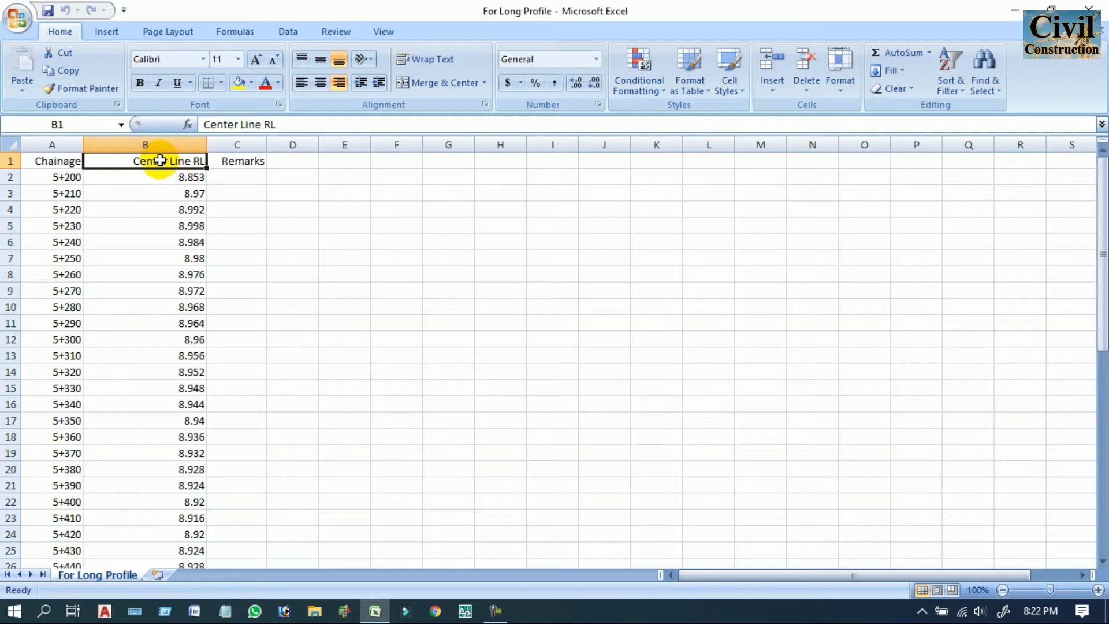
pyautogui.click(61, 180)
pyautogui.click(164, 179)
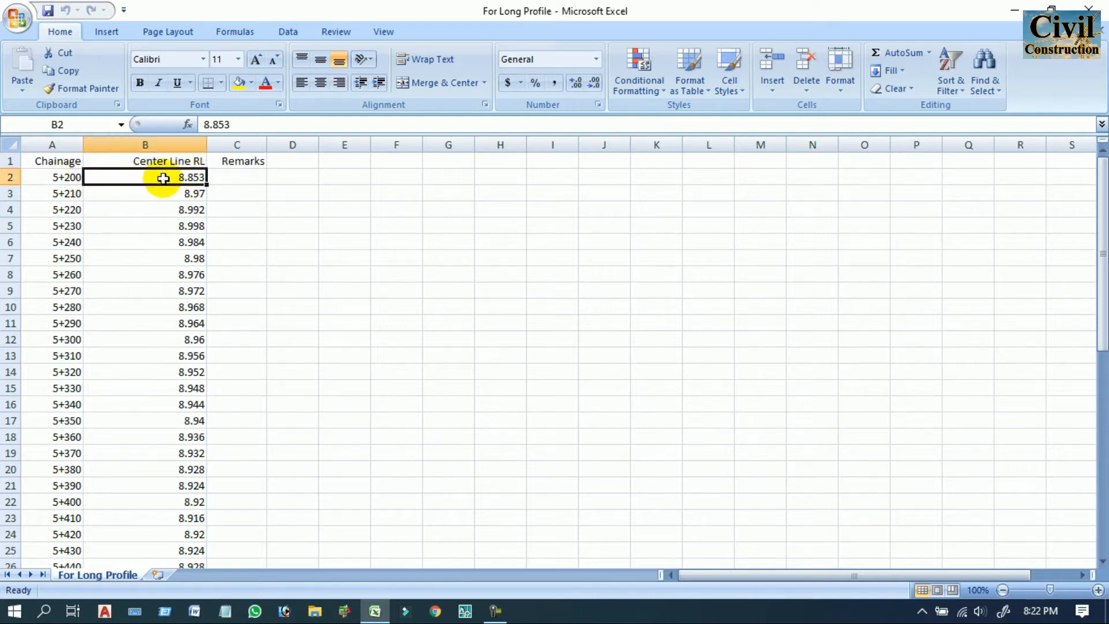
pyautogui.click(163, 192)
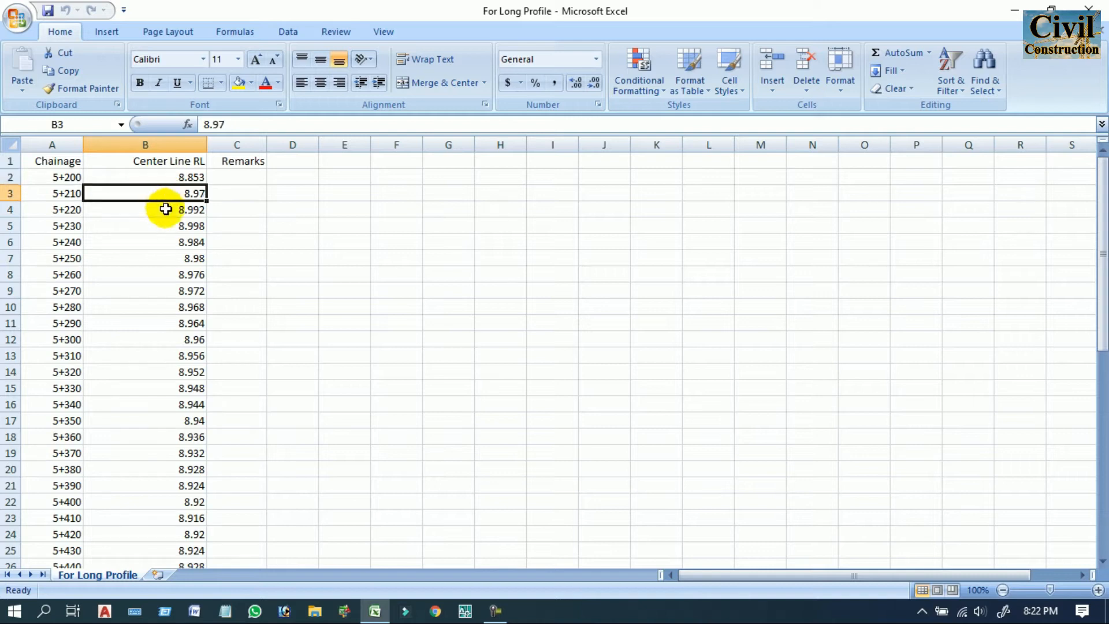
pyautogui.click(166, 209)
pyautogui.click(164, 225)
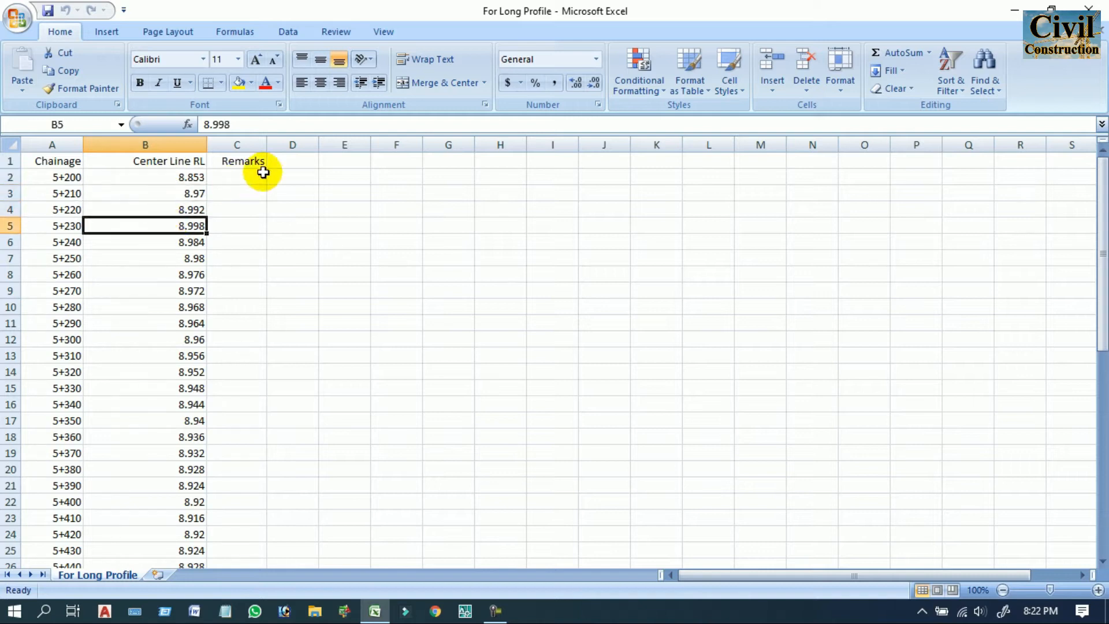
pyautogui.click(245, 164)
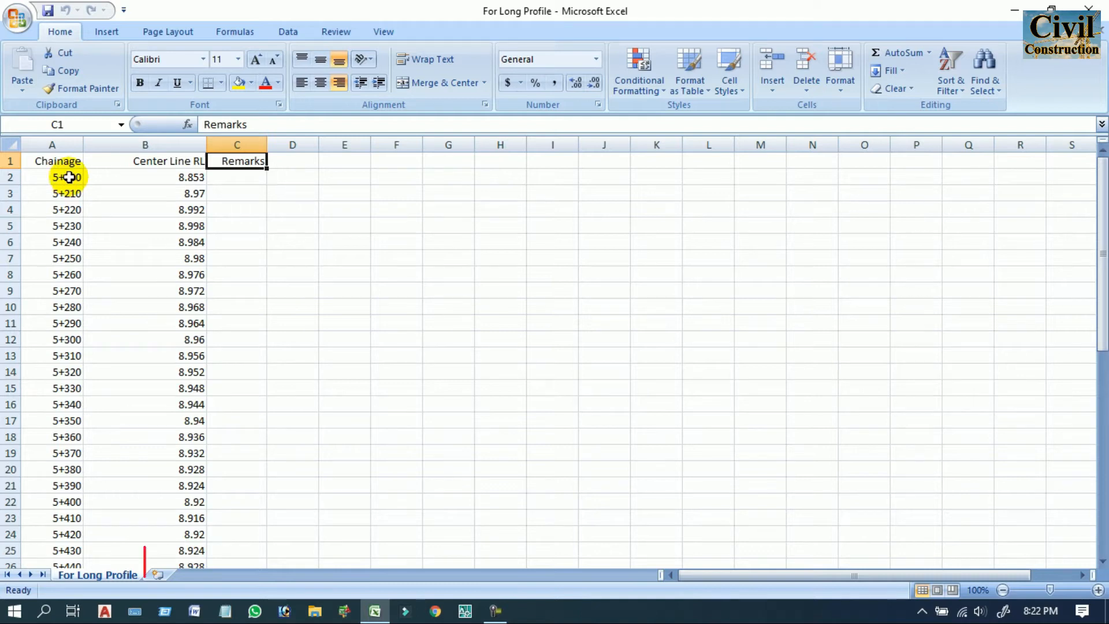
pyautogui.click(64, 166)
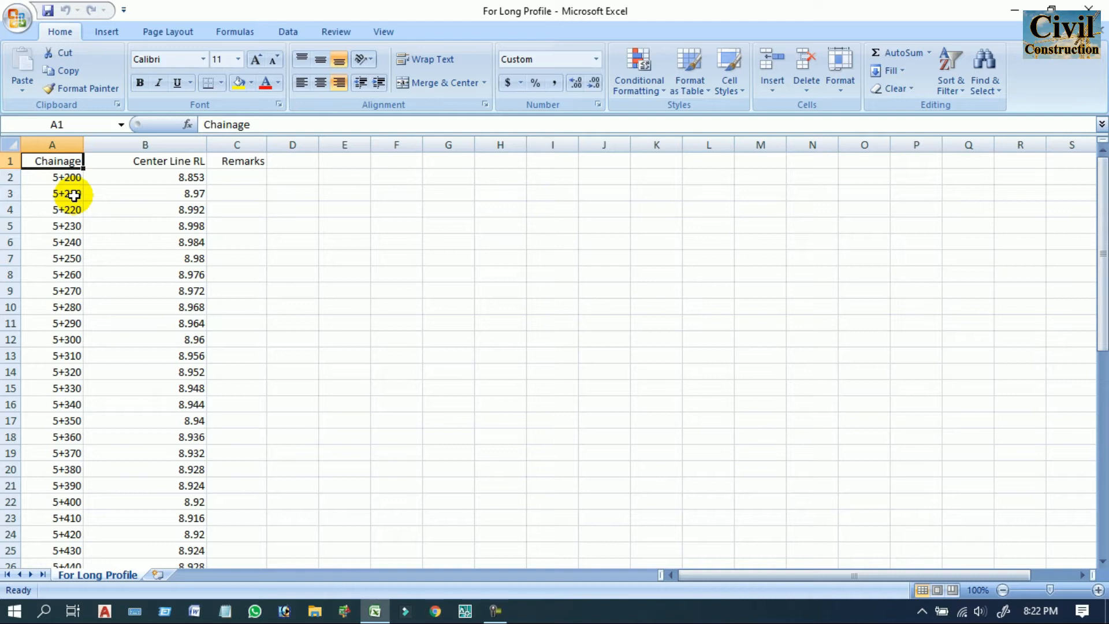
pyautogui.click(60, 178)
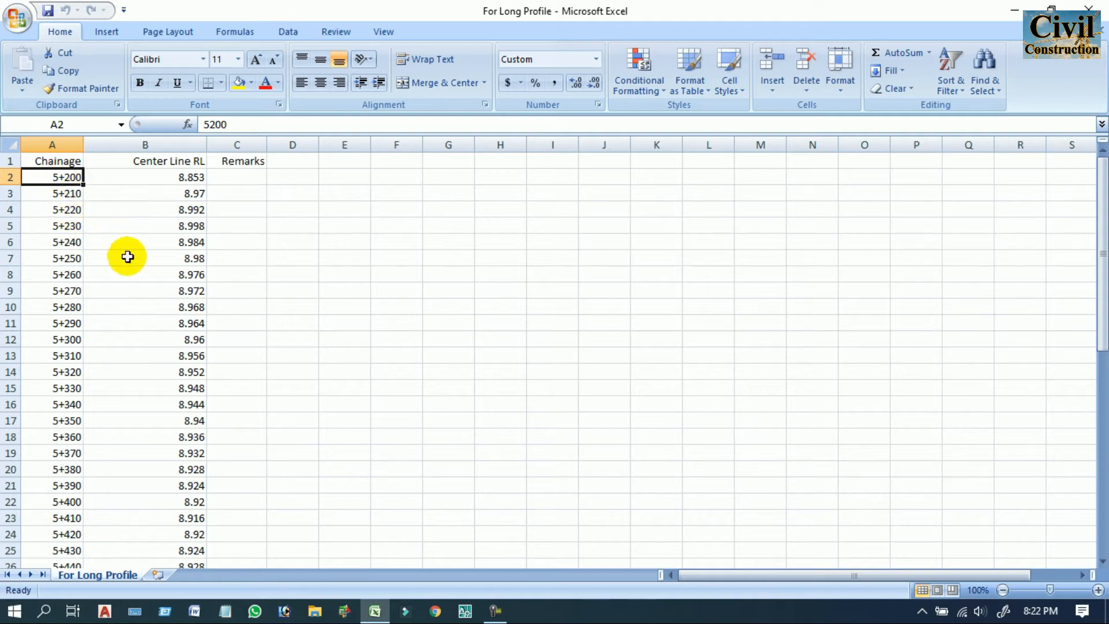
pyautogui.click(304, 252)
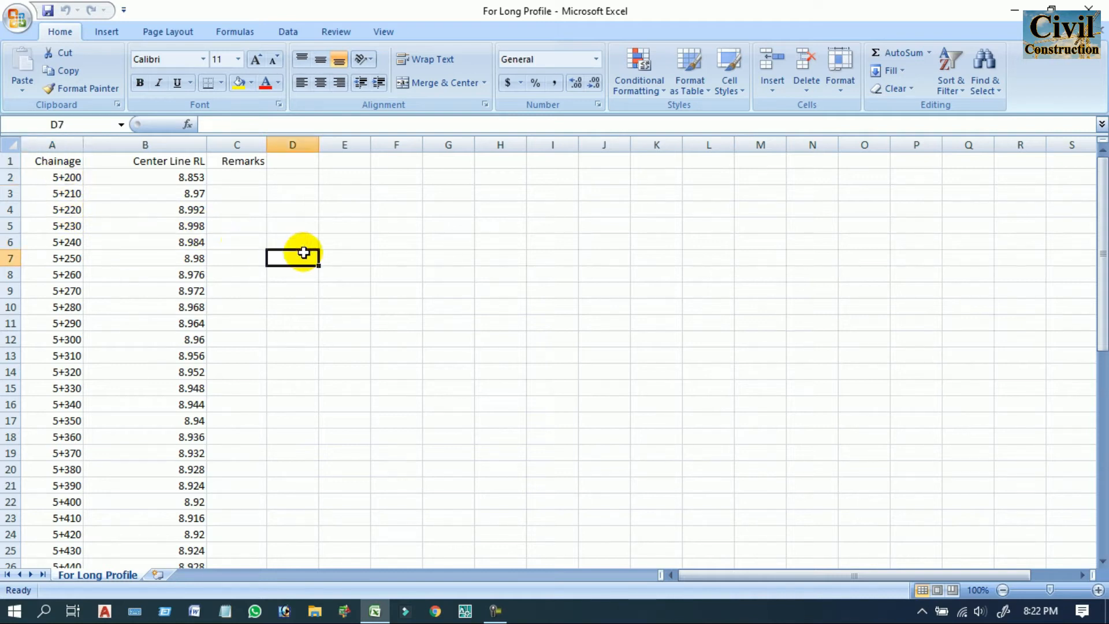
# Step: Apply the custom number format 000 to the whole Chainage column and check it down to the last row
pyautogui.click(64, 140)
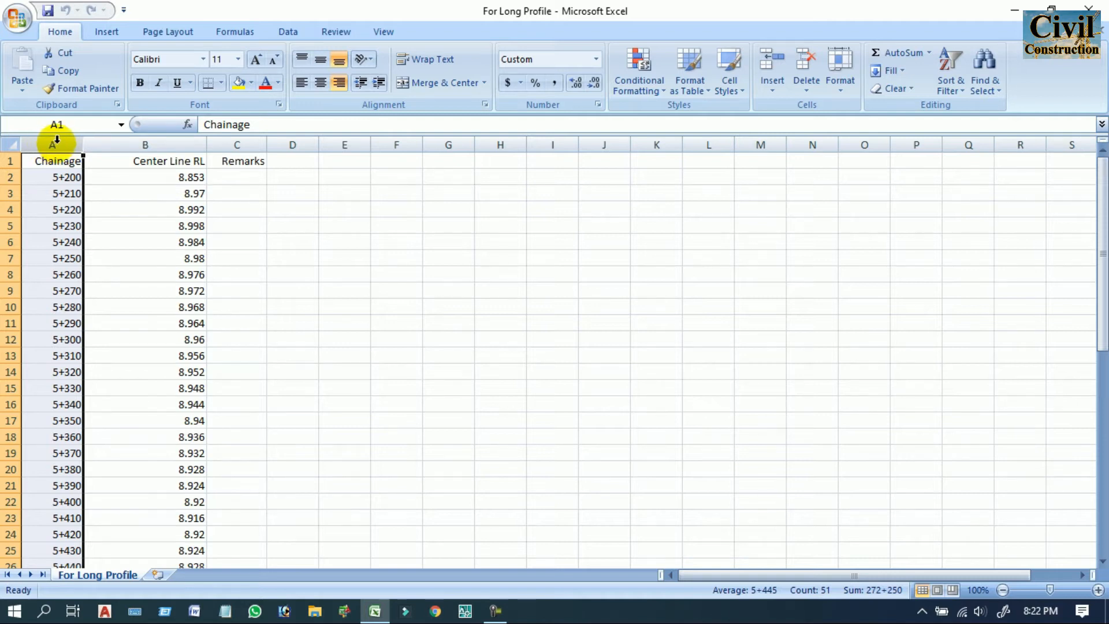
pyautogui.rightClick(56, 139)
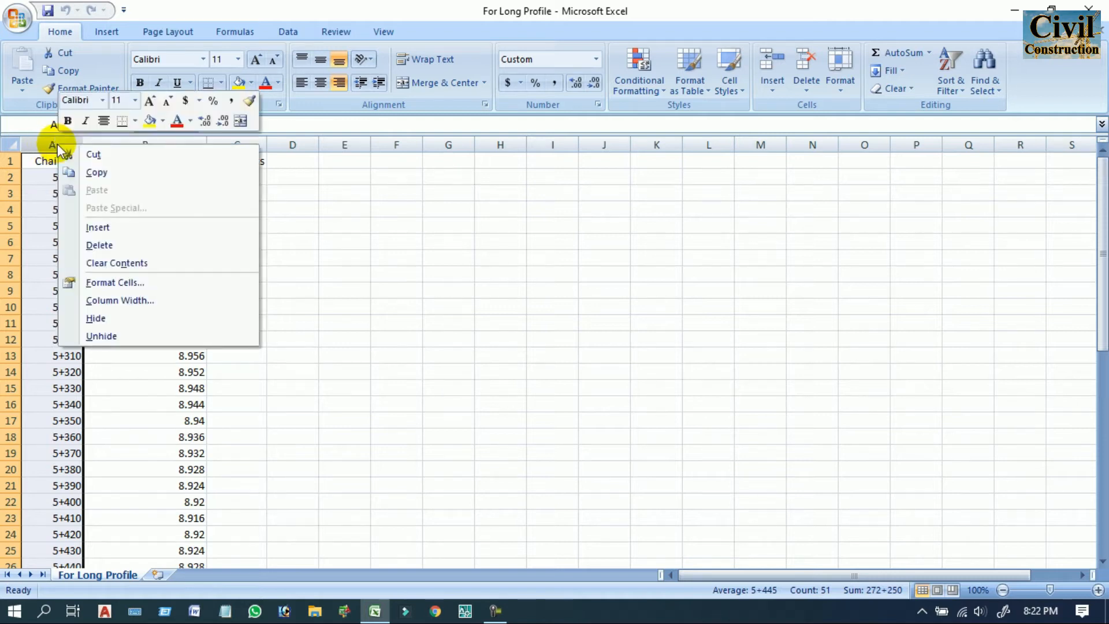
pyautogui.click(151, 282)
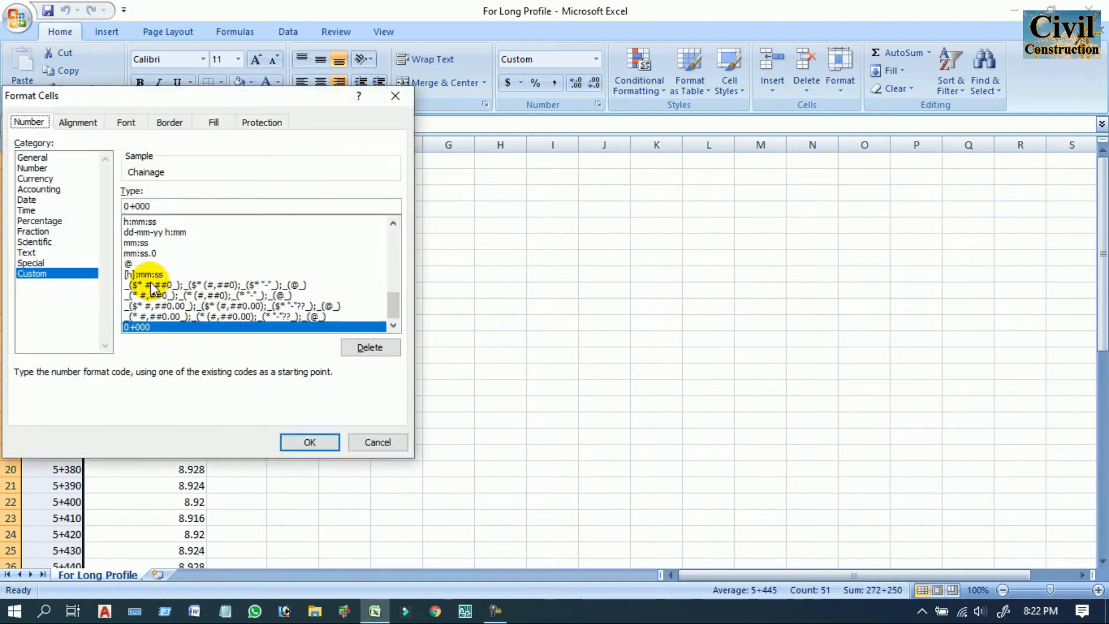
pyautogui.moveTo(138, 78); pyautogui.dragTo(414, 78)
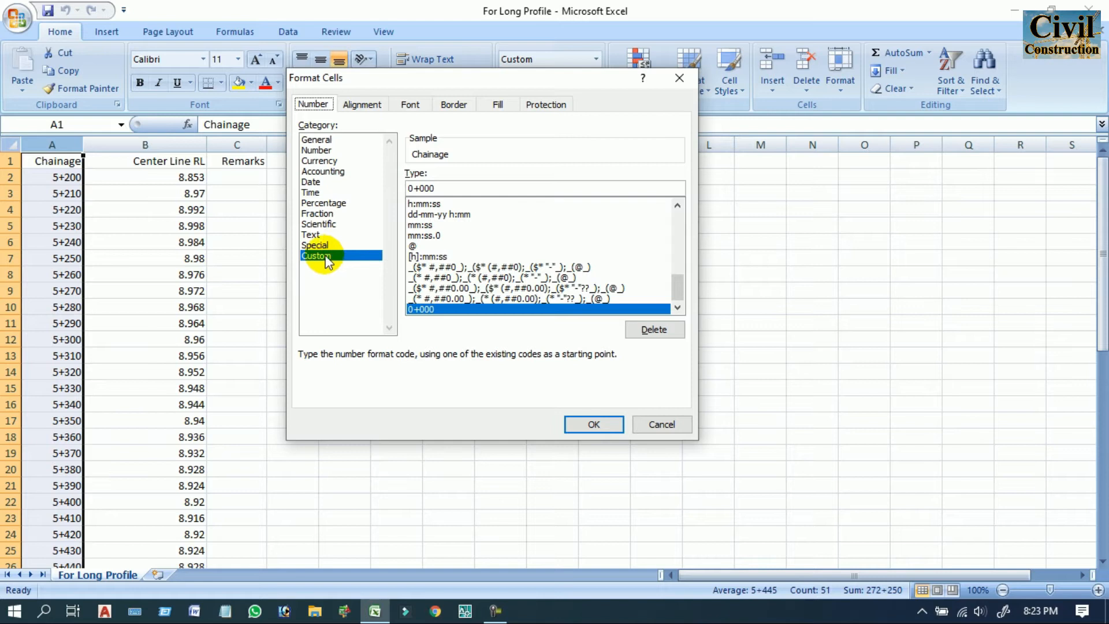
pyautogui.click(335, 140)
pyautogui.click(331, 160)
pyautogui.click(332, 205)
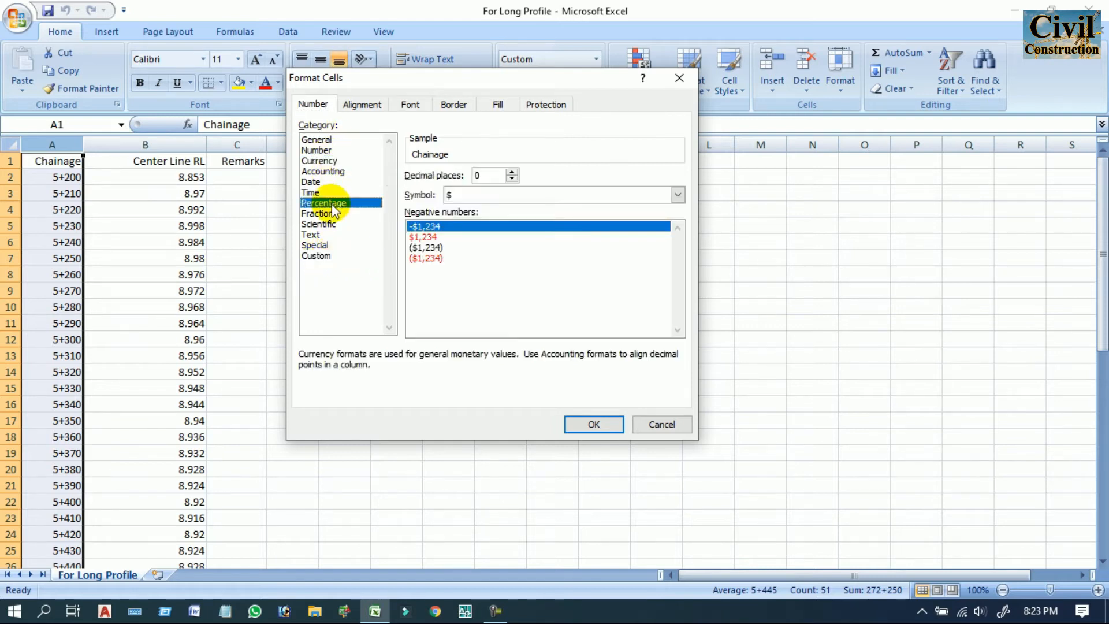
pyautogui.click(327, 256)
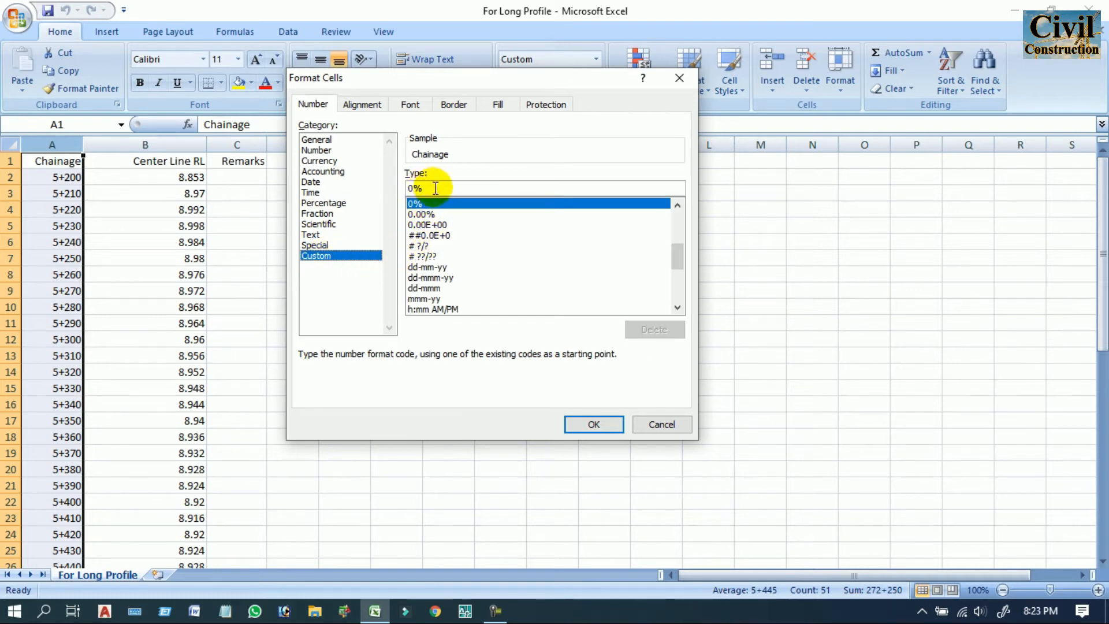
pyautogui.moveTo(432, 188); pyautogui.dragTo(399, 189)
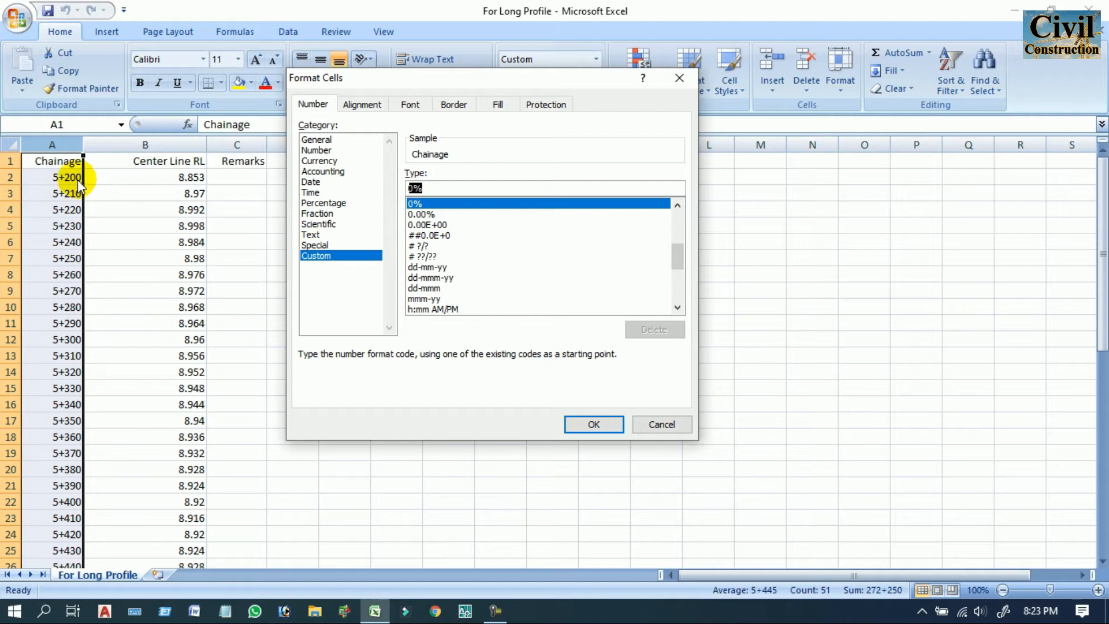
pyautogui.write('000')
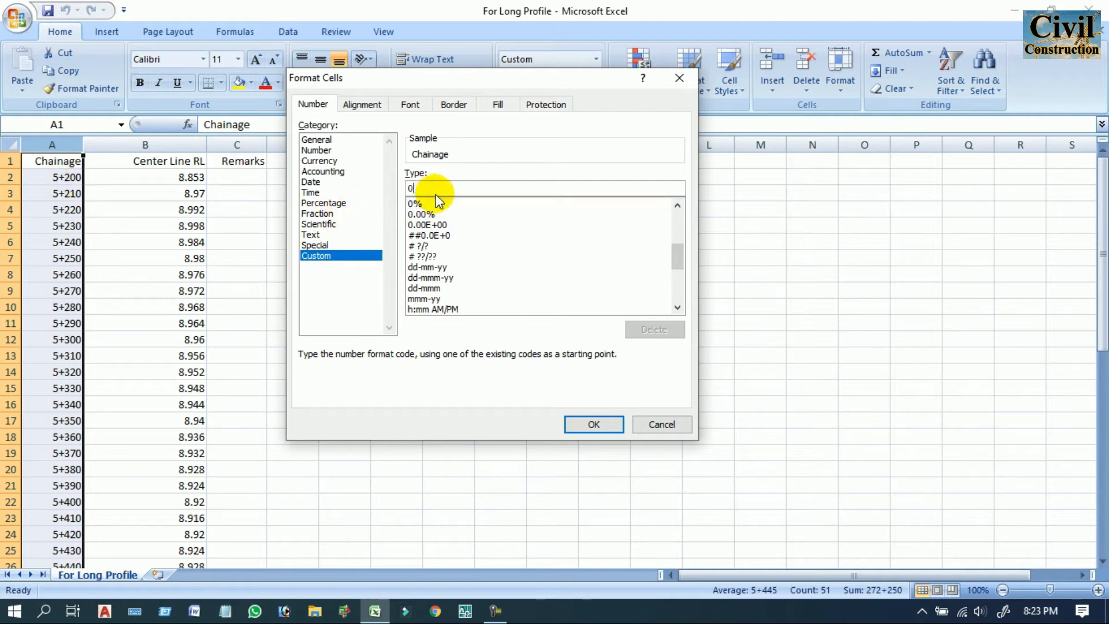
pyautogui.click(600, 426)
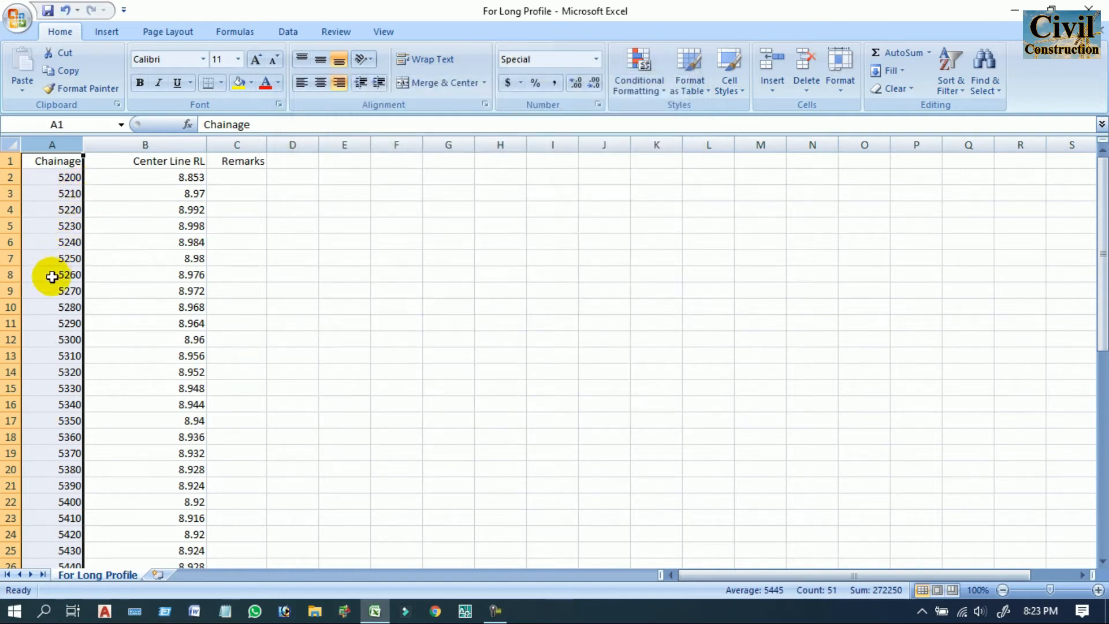
pyautogui.scroll(-8, 52, 301)
pyautogui.scroll(-3, 54, 322)
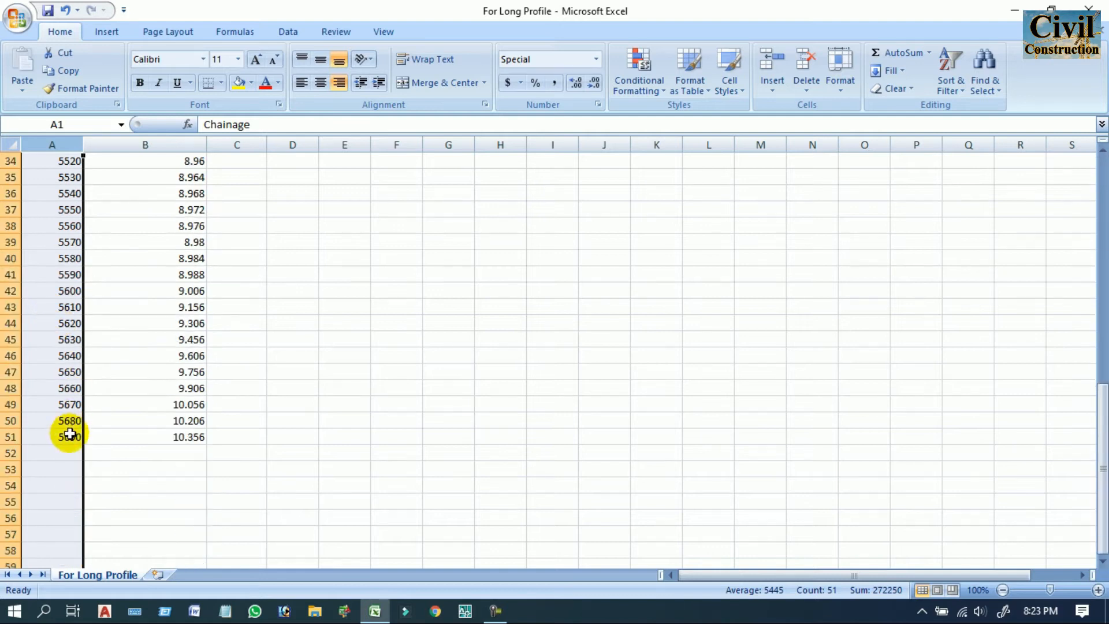
pyautogui.scroll(11, 69, 429)
pyautogui.click(363, 338)
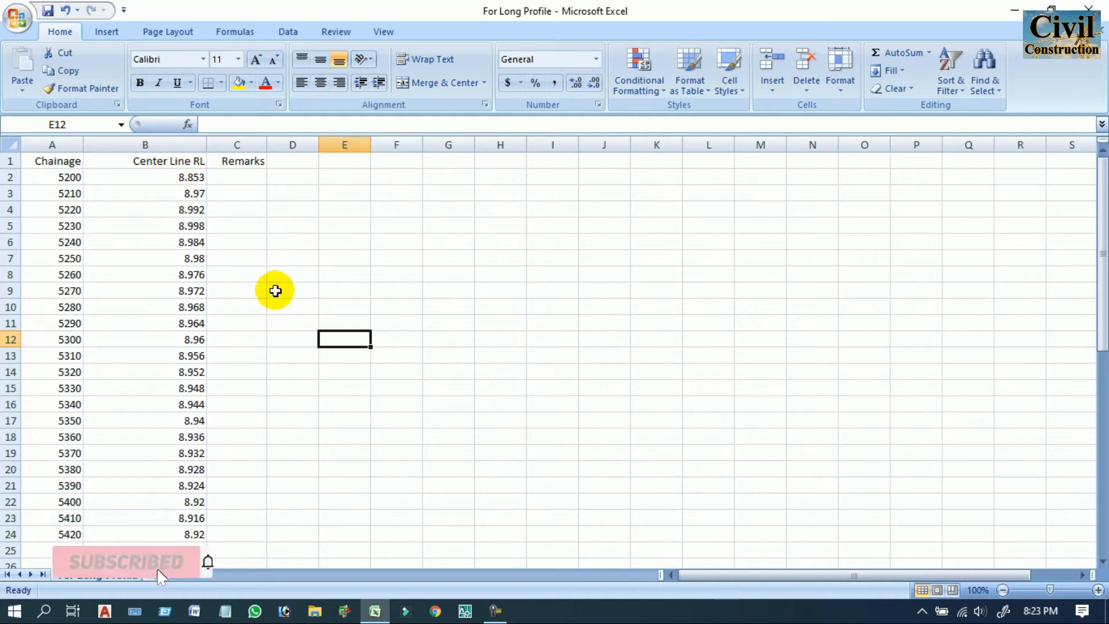
# Step: Begin saving a copy of the workbook to the Desktop under the file name For Long Profile2
pyautogui.click(18, 23)
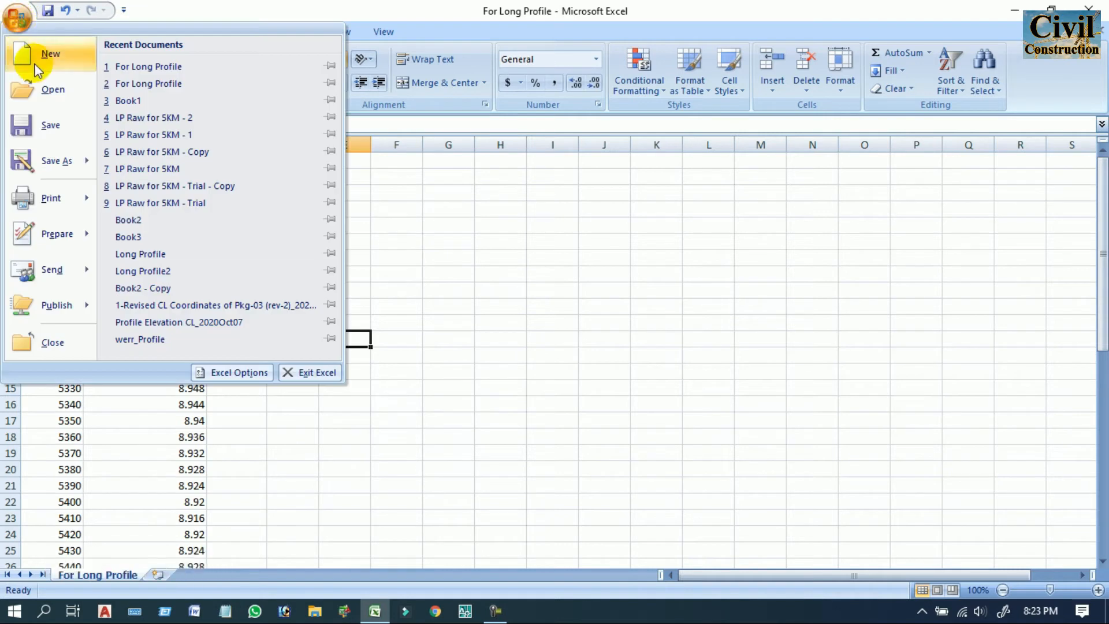
pyautogui.moveTo(61, 162)
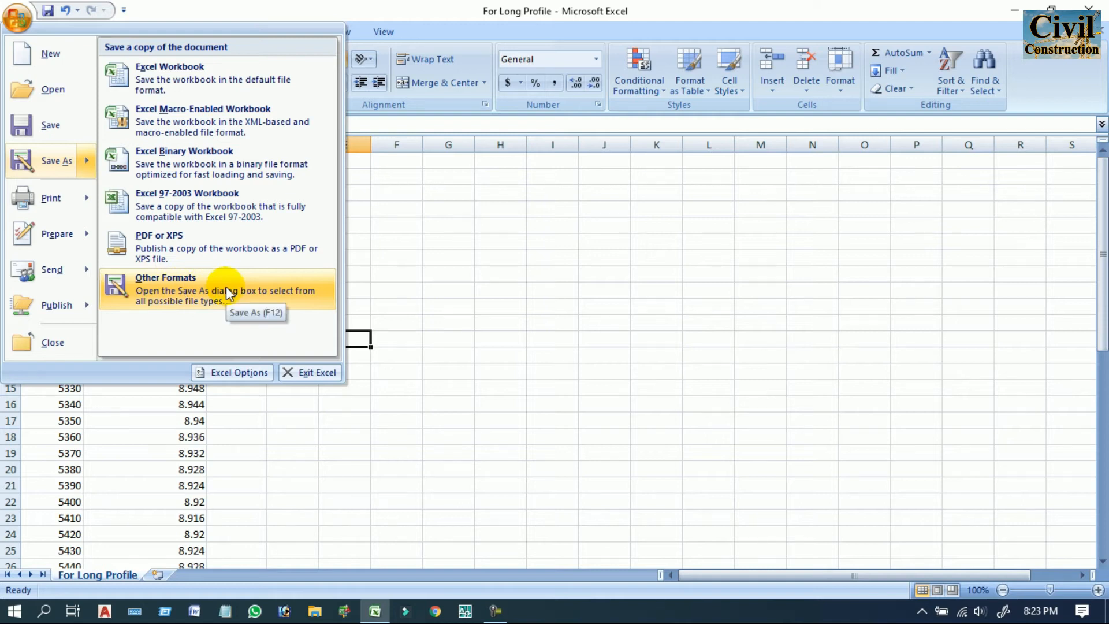
pyautogui.press('Escape')
pyautogui.press('Escape')
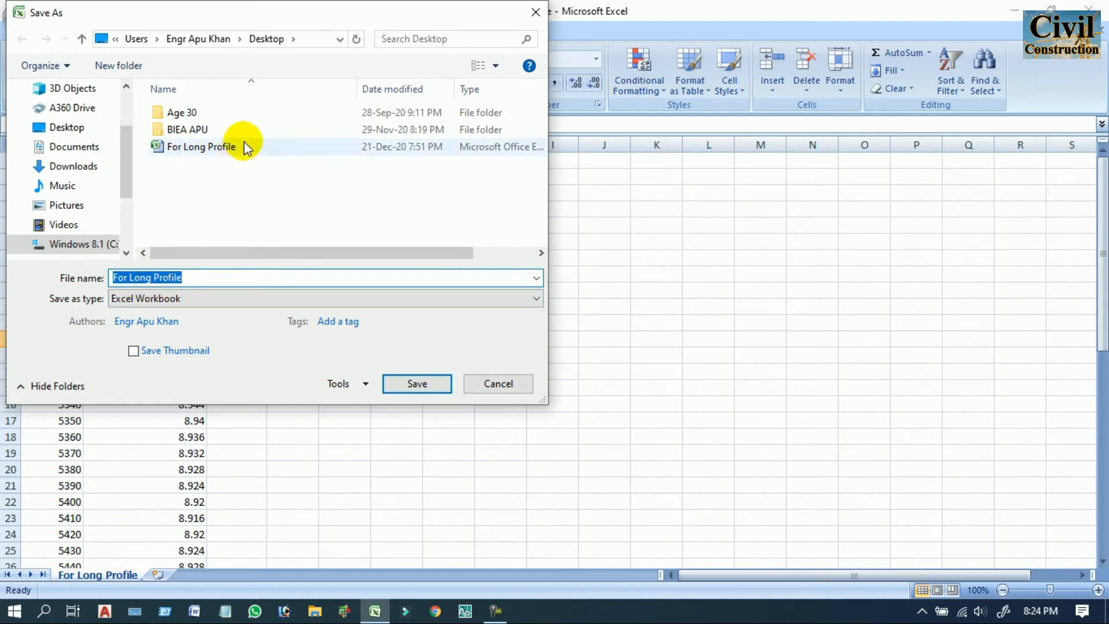
pyautogui.click(213, 278)
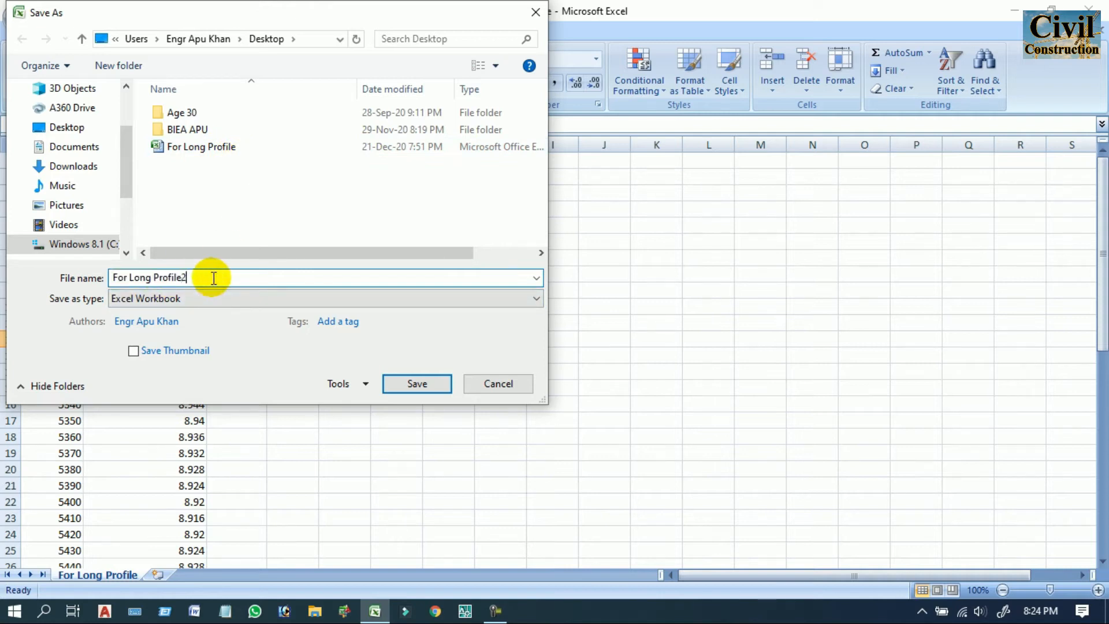
pyautogui.click(69, 129)
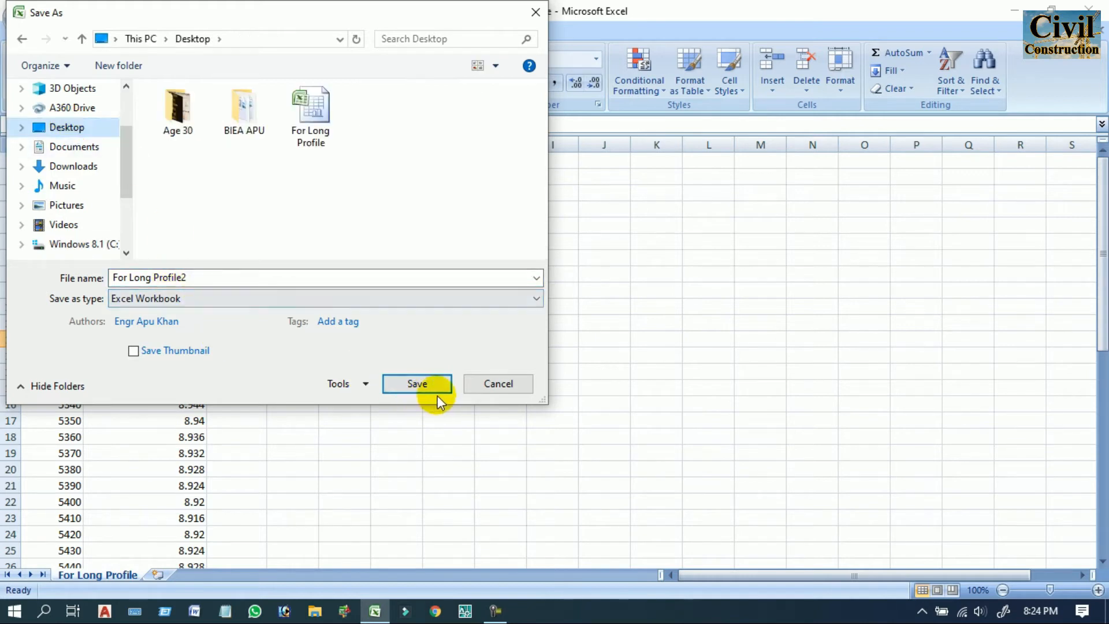
# Step: Set the copy's file type to CSV (MS-DOS) and save it, agreeing to keep the workbook in that format
pyautogui.click(217, 299)
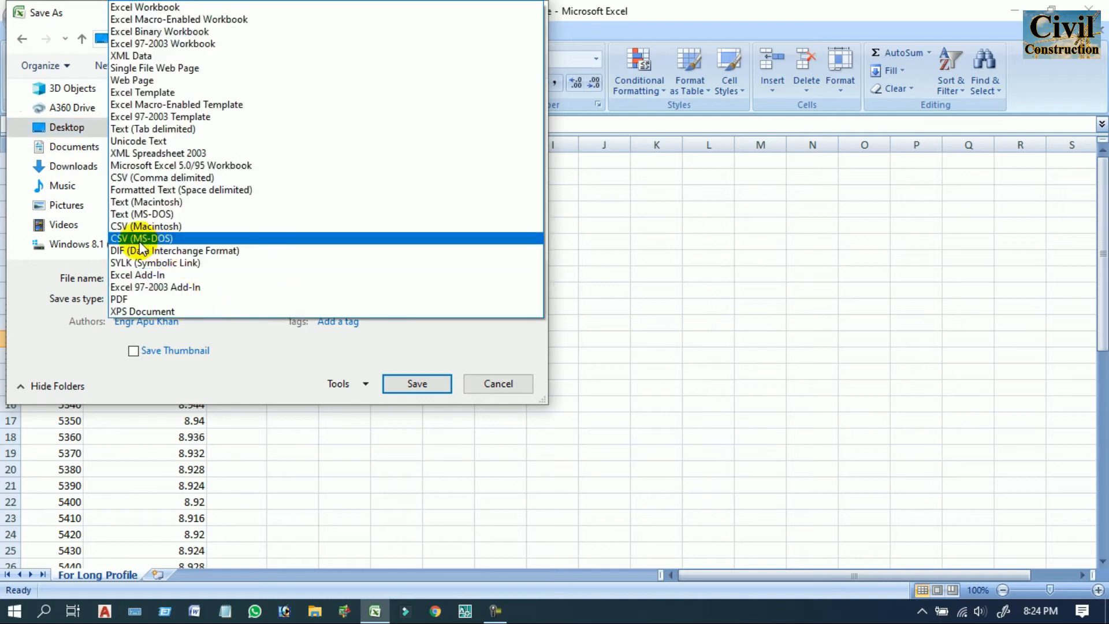
pyautogui.click(211, 238)
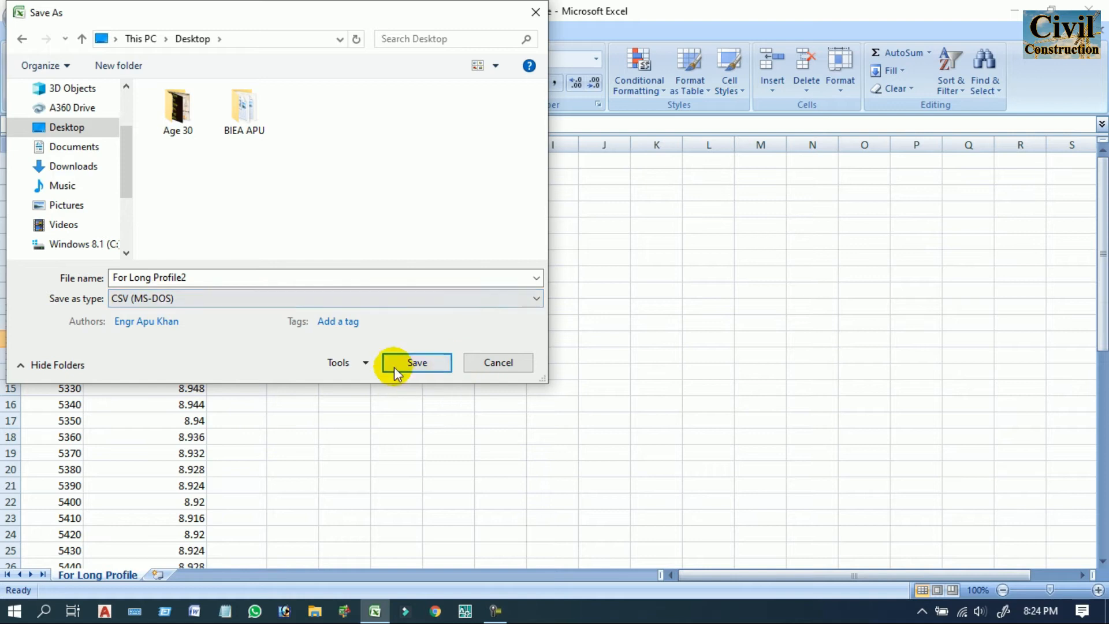
pyautogui.click(417, 364)
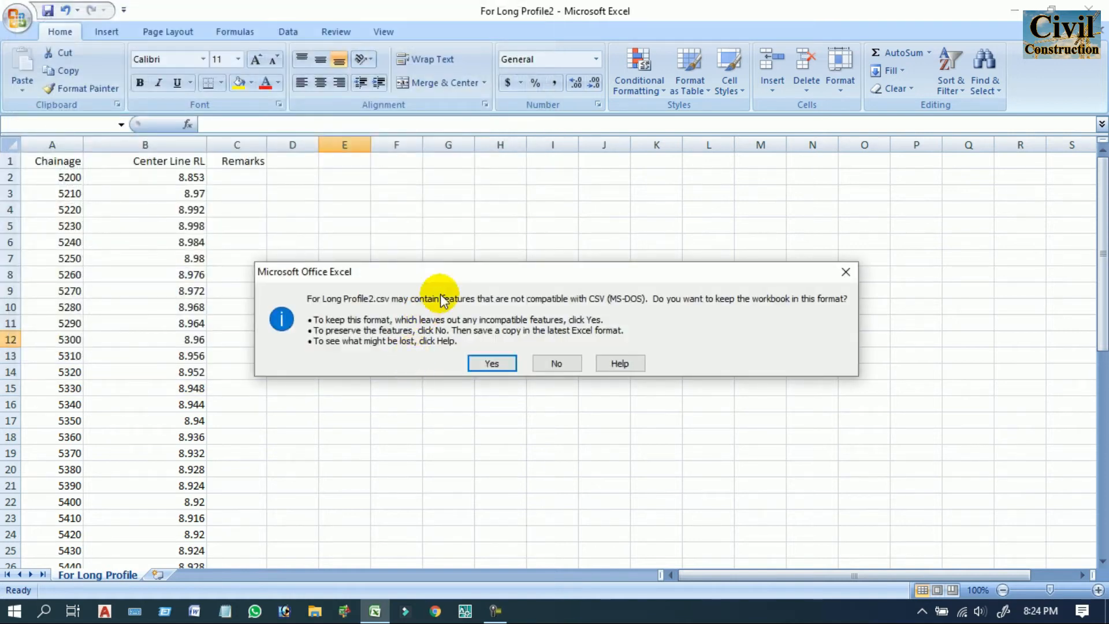
pyautogui.moveTo(475, 280); pyautogui.dragTo(484, 204)
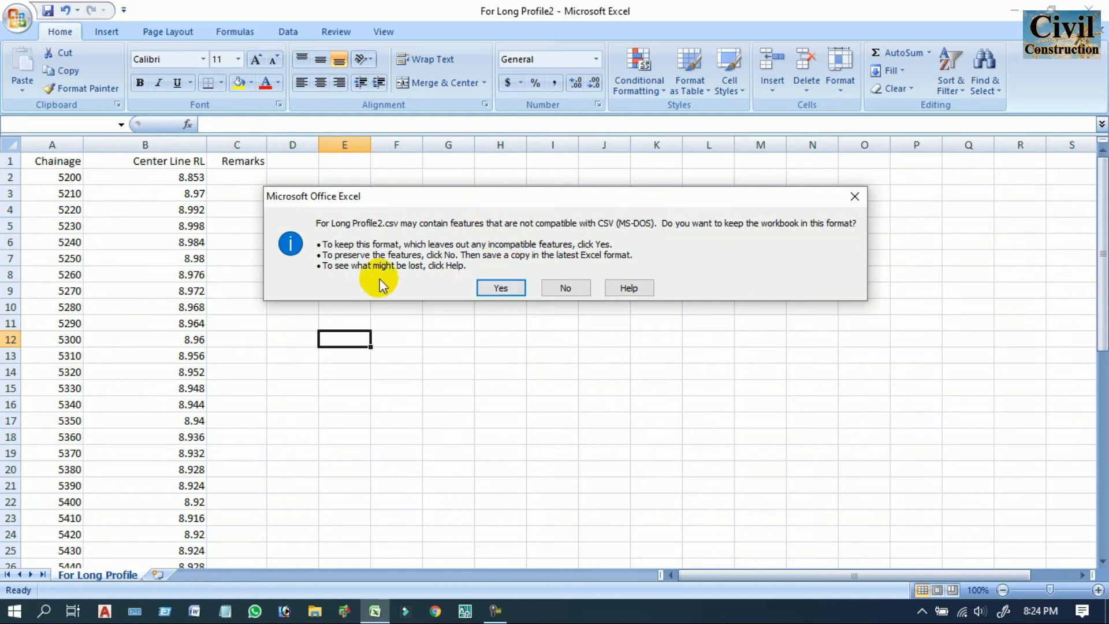
pyautogui.click(501, 288)
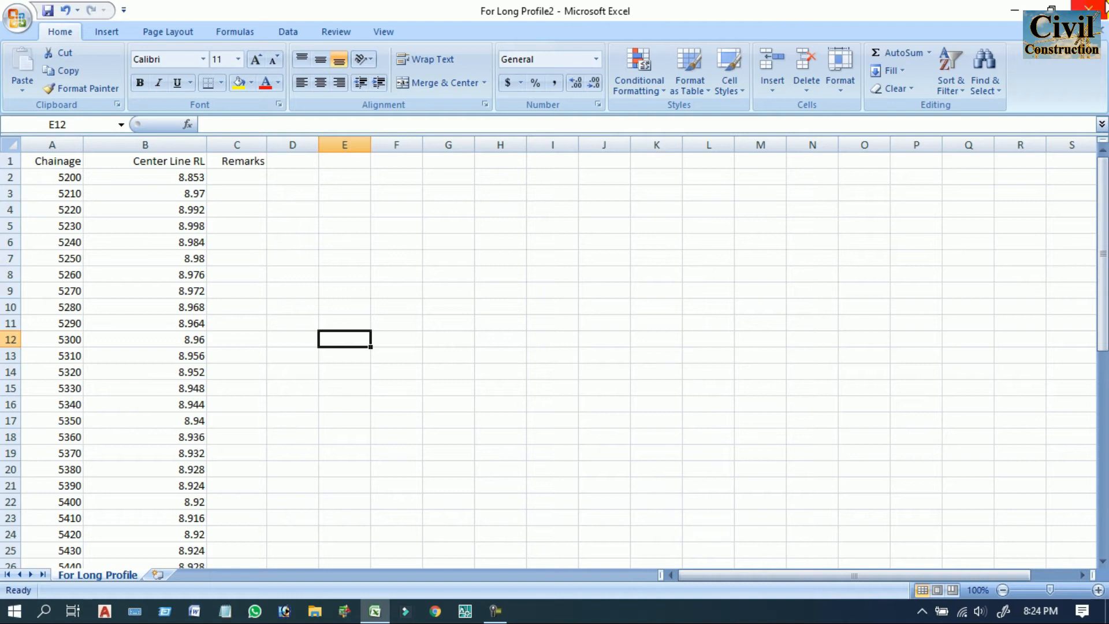
# Step: Close the workbook without saving changes again and place the For Long Profile2 file above the AutoCAD 2007 shortcut on the desktop
pyautogui.click(1089, 8)
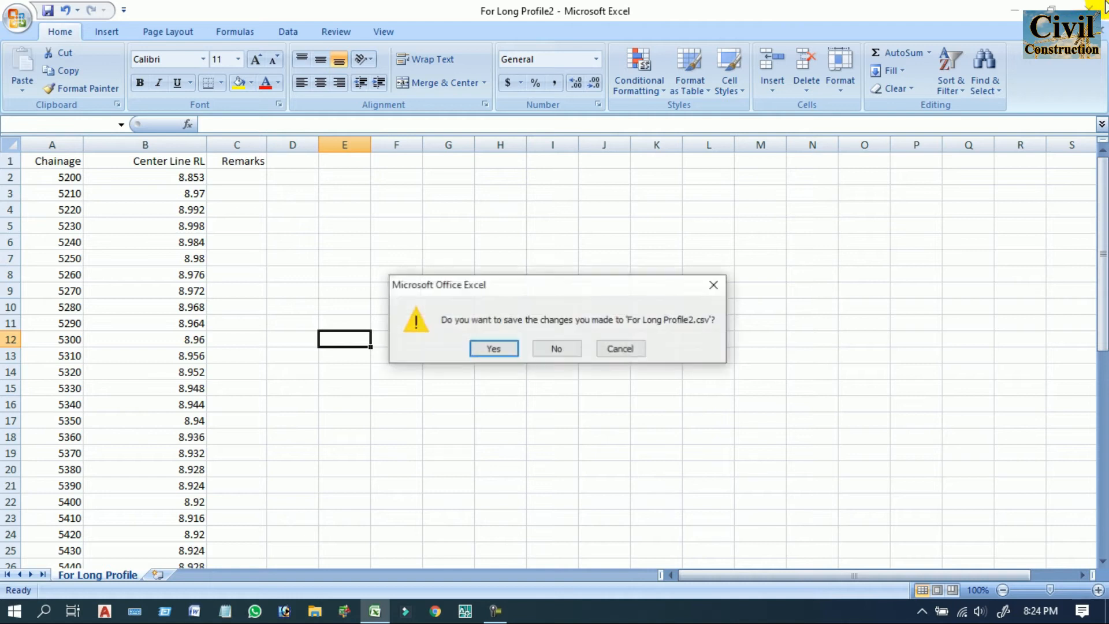
pyautogui.click(558, 349)
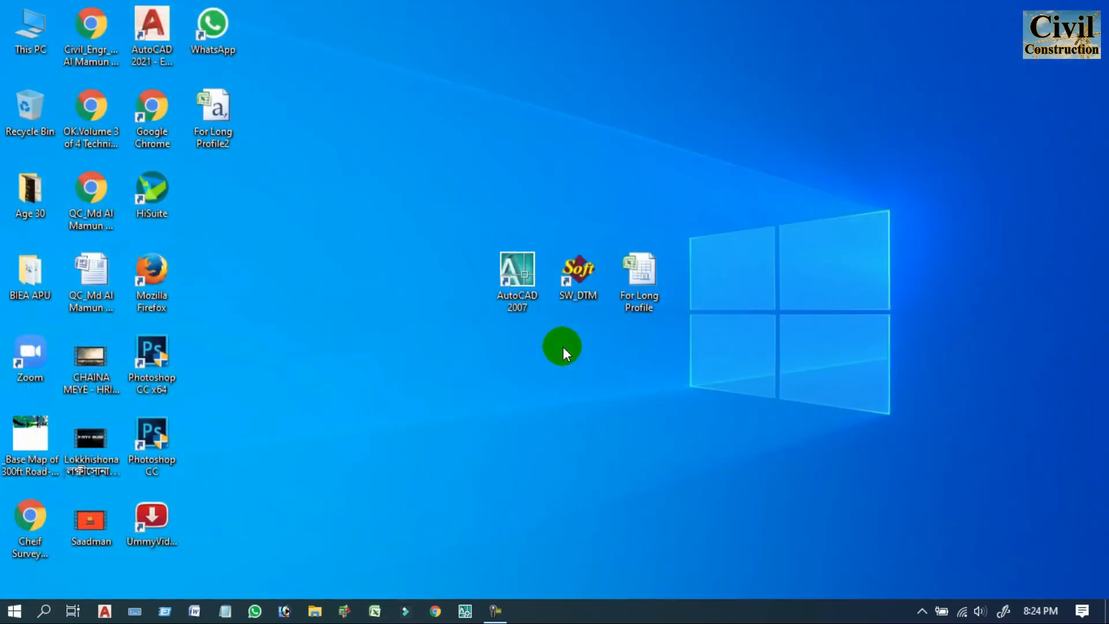
pyautogui.rightClick(495, 115)
pyautogui.click(550, 160)
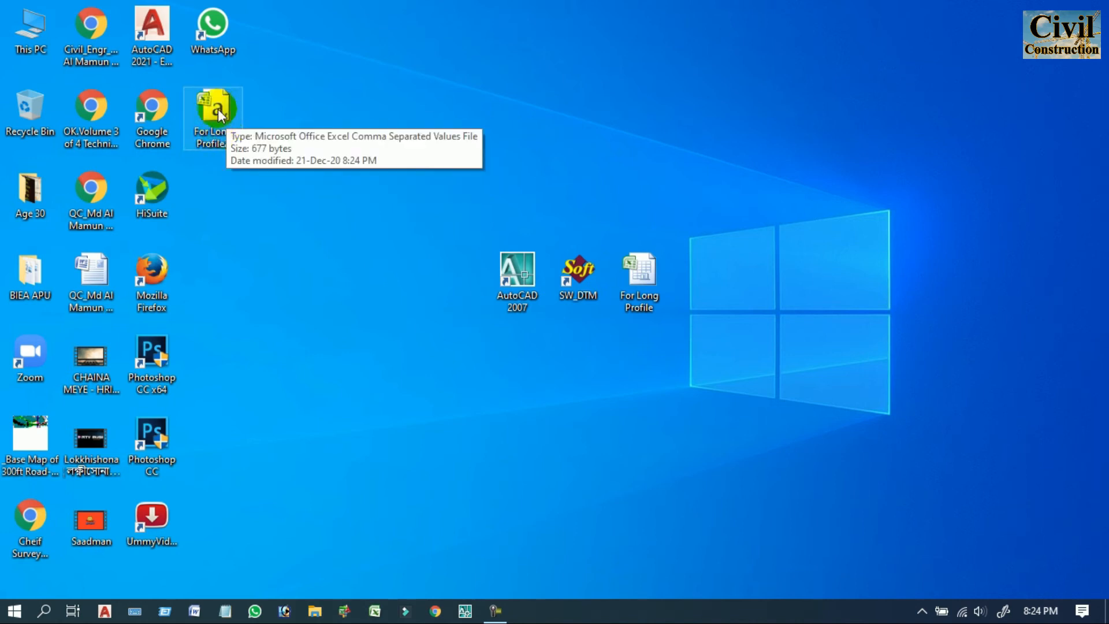
pyautogui.moveTo(487, 149); pyautogui.dragTo(502, 168)
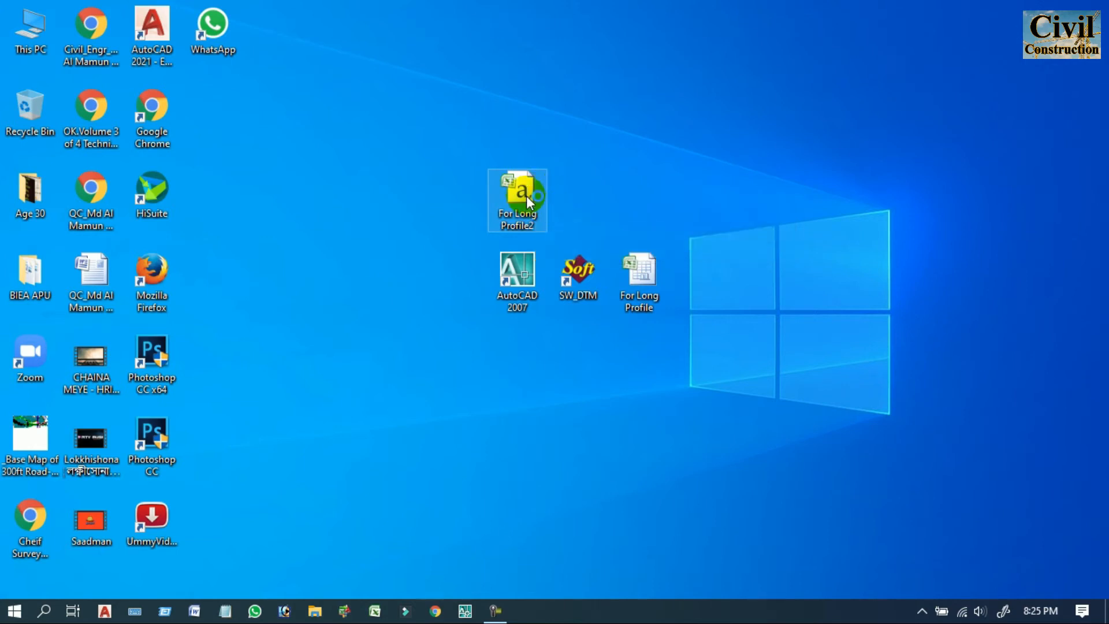
# Step: Open the For Long Profile2 CSV file, widen the Center Line RL column to check the data to the last row, and close without saving
pyautogui.doubleClick(526, 197)
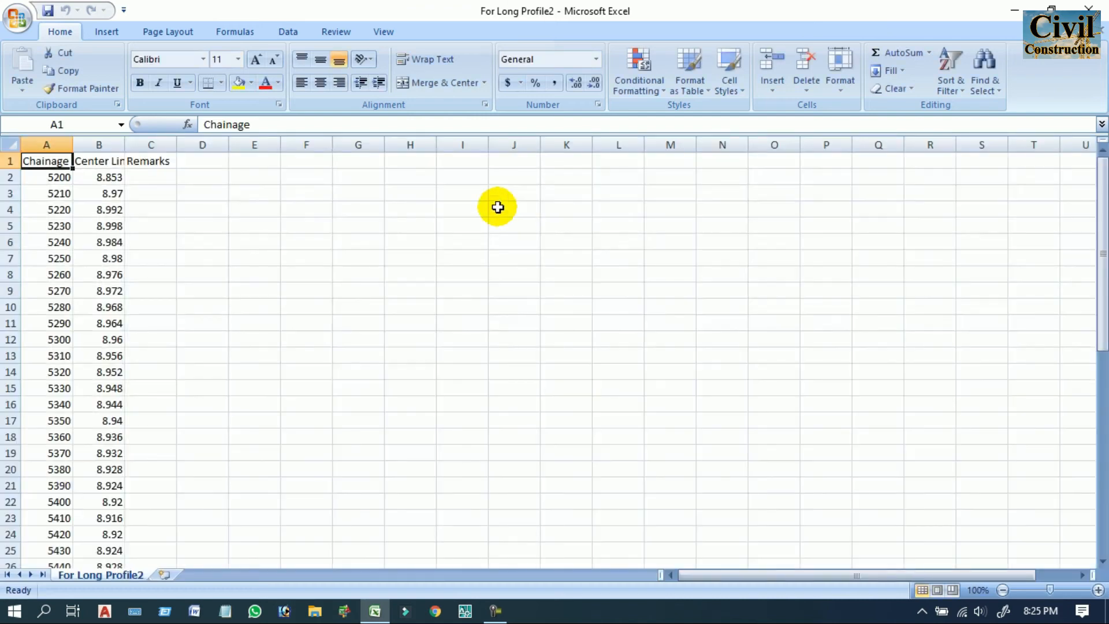
pyautogui.click(289, 272)
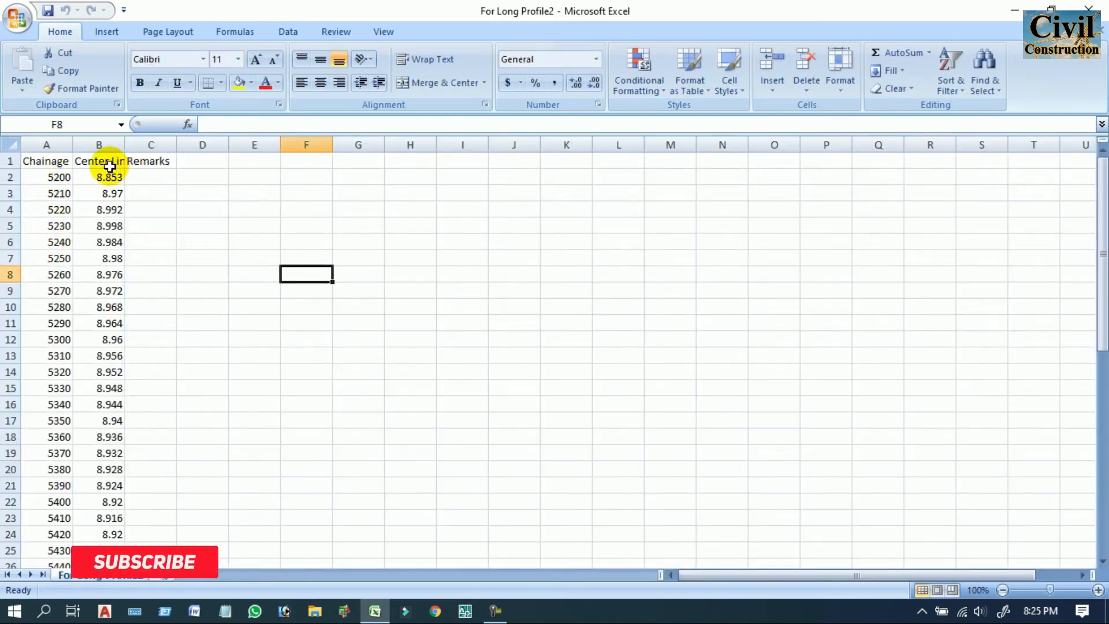
pyautogui.moveTo(126, 139); pyautogui.dragTo(167, 141)
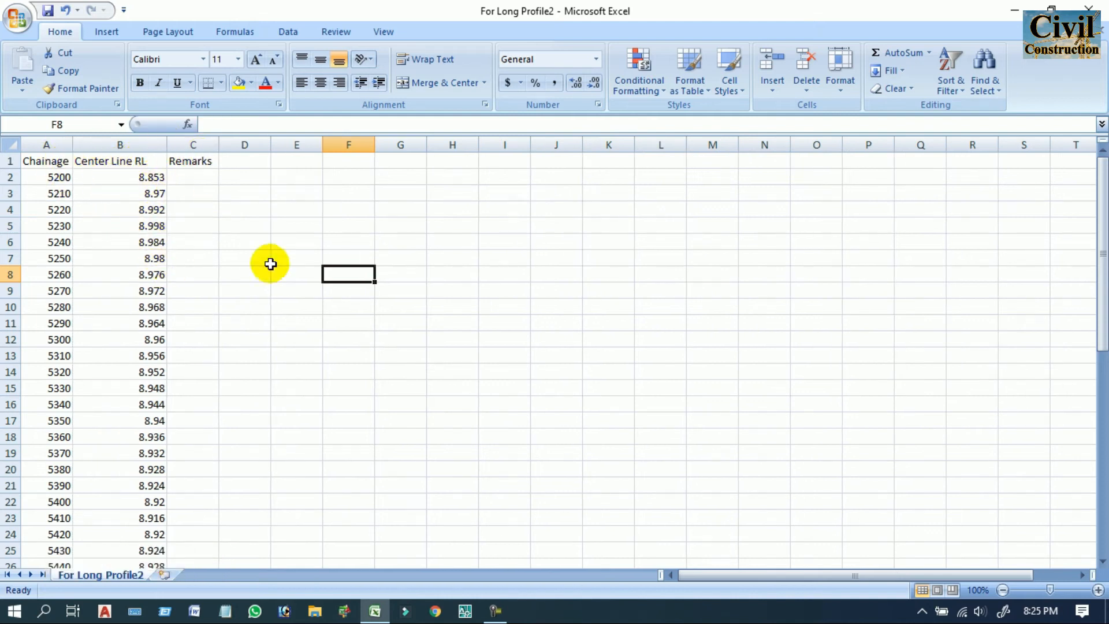
pyautogui.scroll(-5, 250, 316)
pyautogui.scroll(-9, 250, 315)
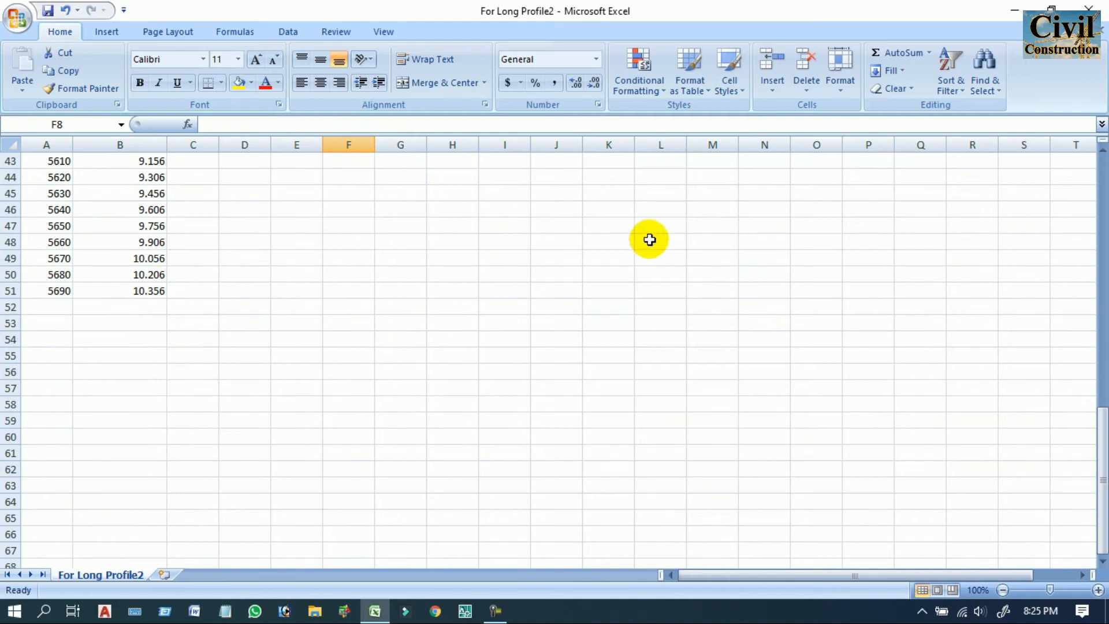
pyautogui.click(1088, 8)
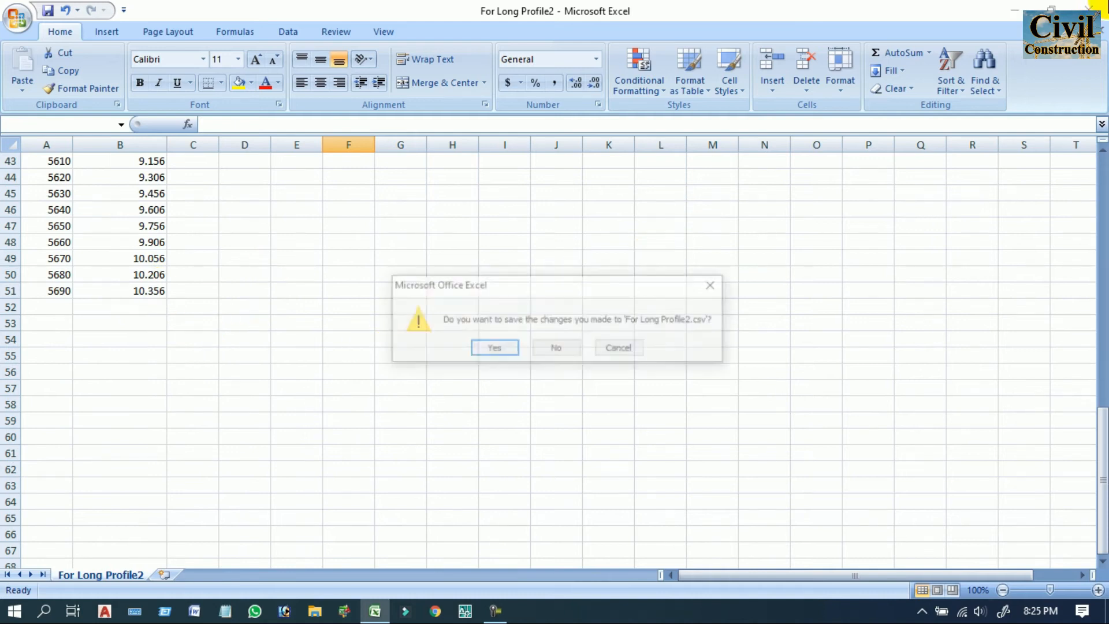
pyautogui.click(558, 348)
pyautogui.rightClick(729, 75)
pyautogui.click(763, 118)
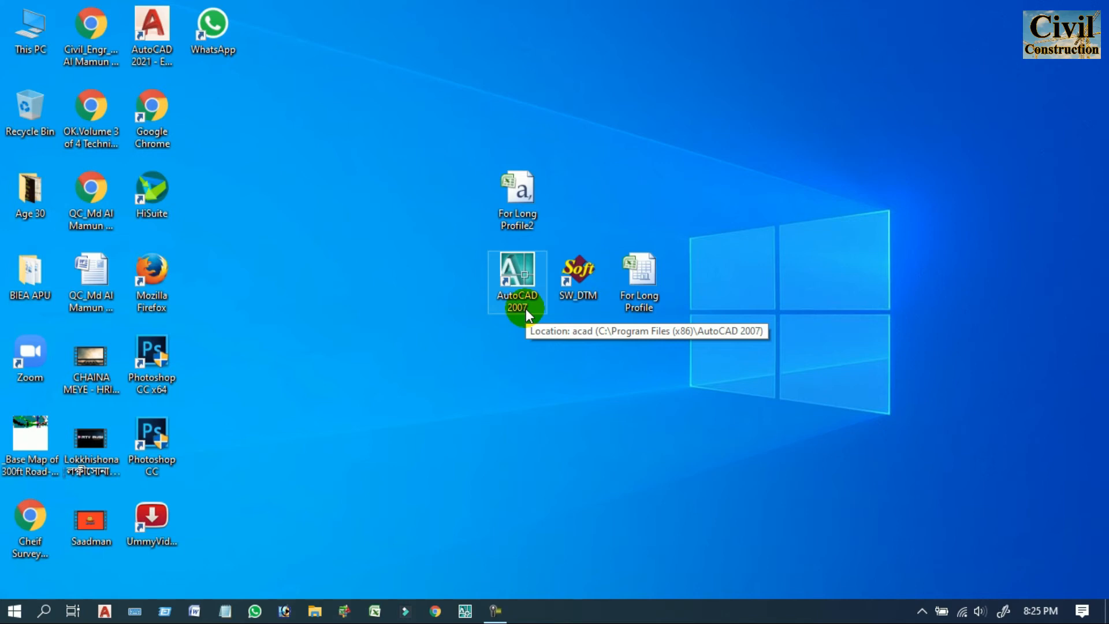
# Step: Launch AutoCAD 2007 and SW_DTM, and place the SW_DTM window over the upper edge of the empty AutoCAD drawing
pyautogui.doubleClick(519, 272)
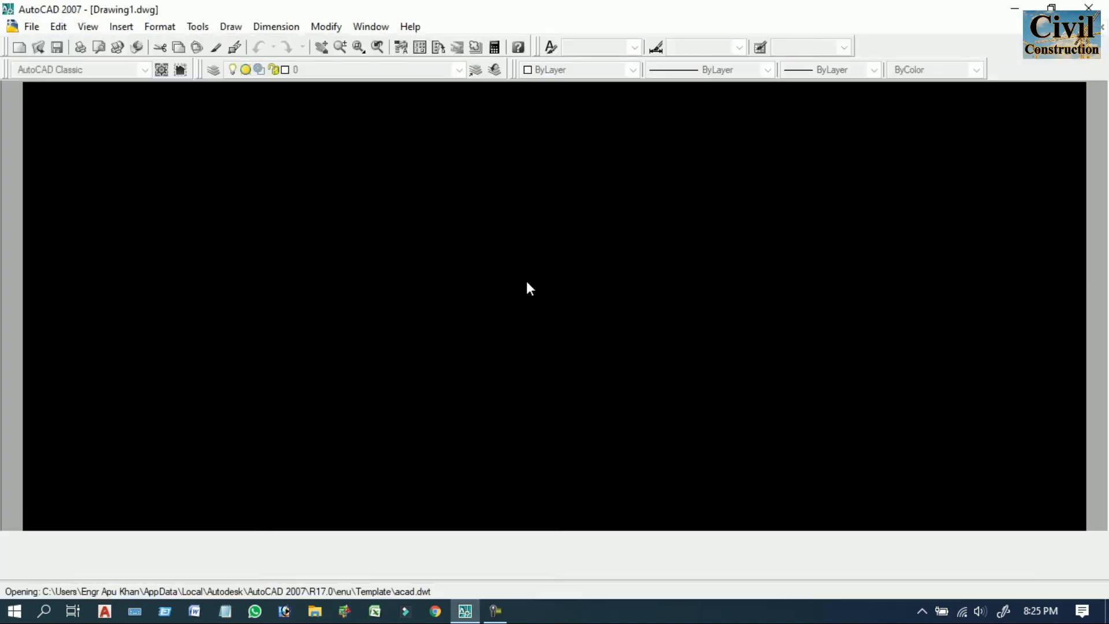
pyautogui.click(1015, 10)
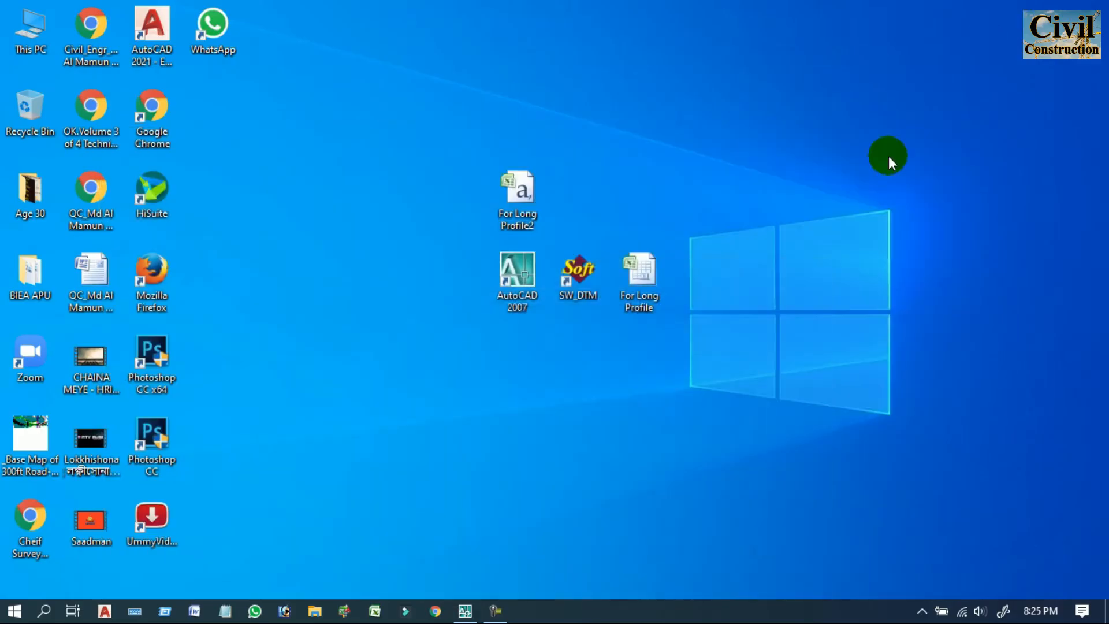
pyautogui.doubleClick(578, 276)
pyautogui.moveTo(280, 138); pyautogui.dragTo(797, 82)
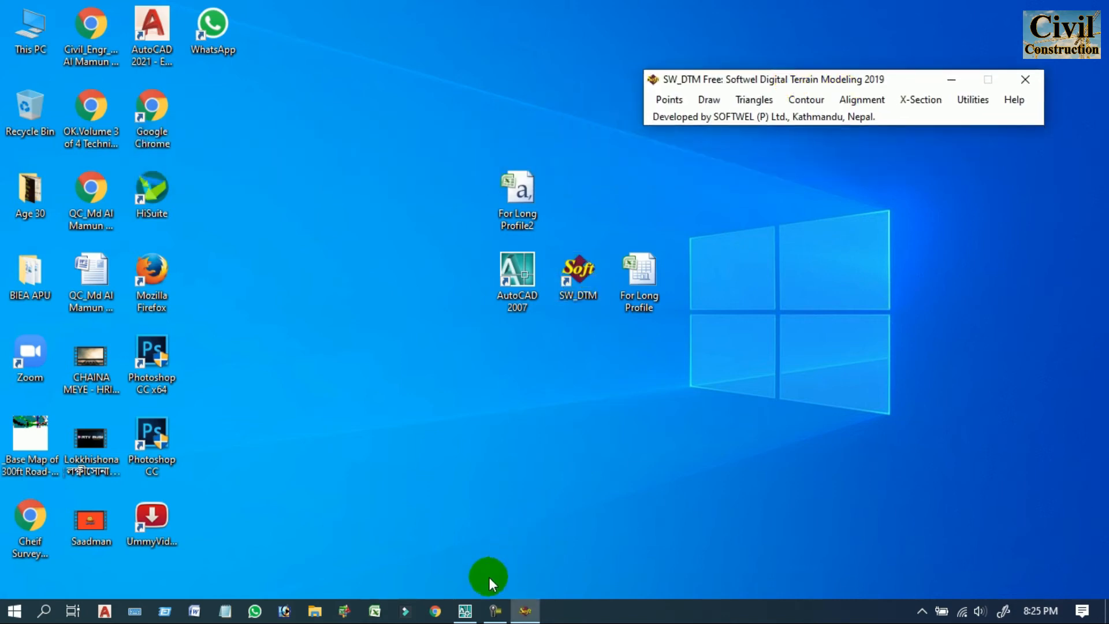
pyautogui.click(472, 609)
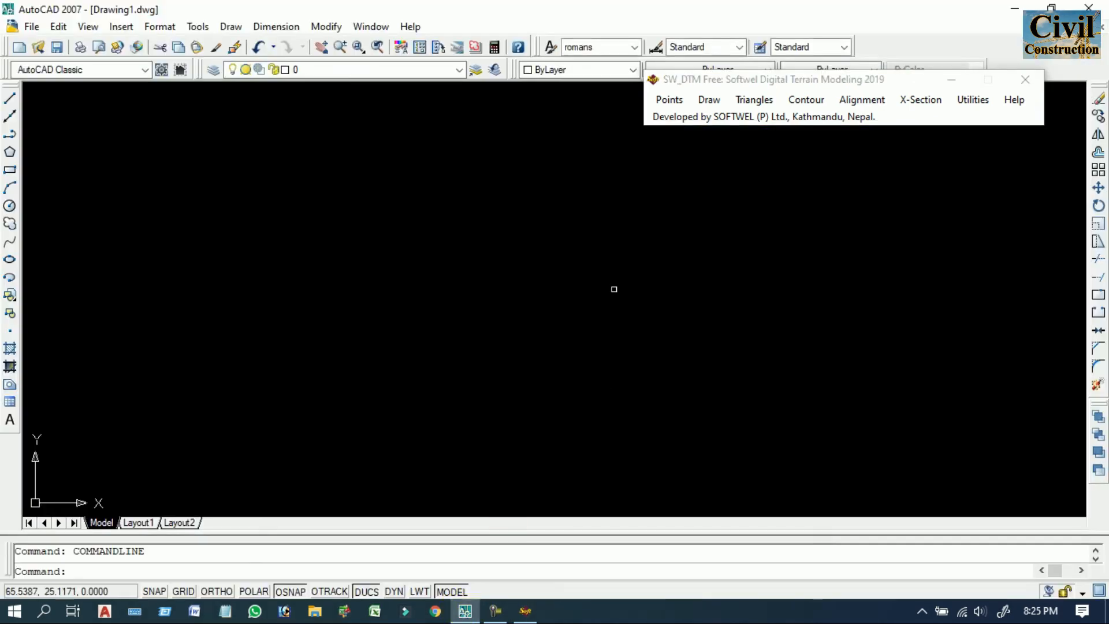
pyautogui.moveTo(784, 82); pyautogui.dragTo(770, 33)
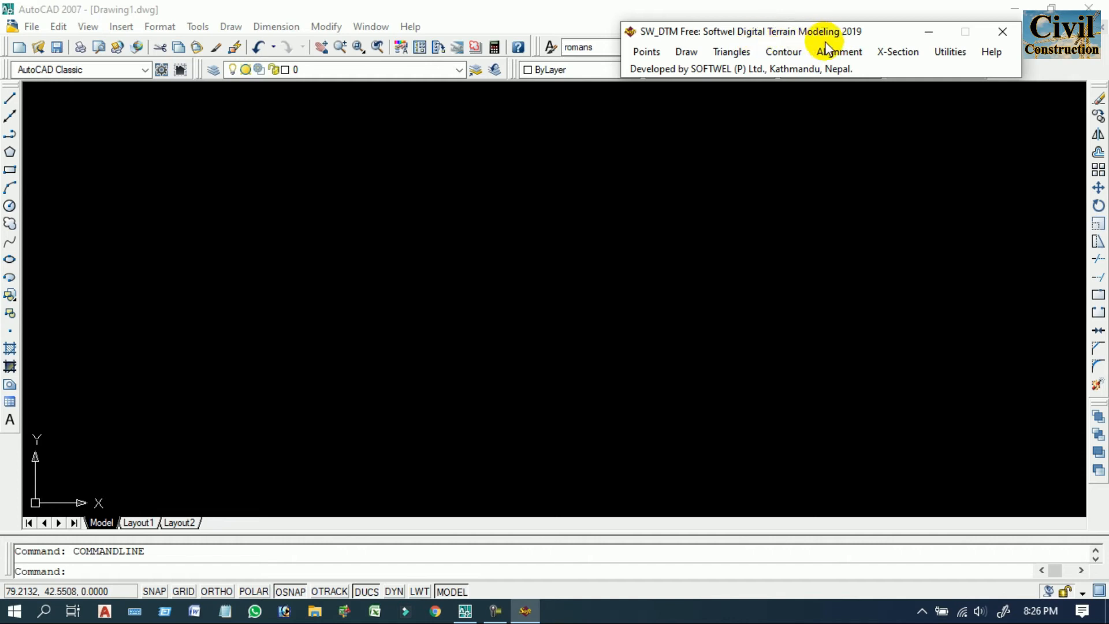
# Step: Start SW_DTM's Draw L-Profile command and set it to read data From External File
pyautogui.click(903, 52)
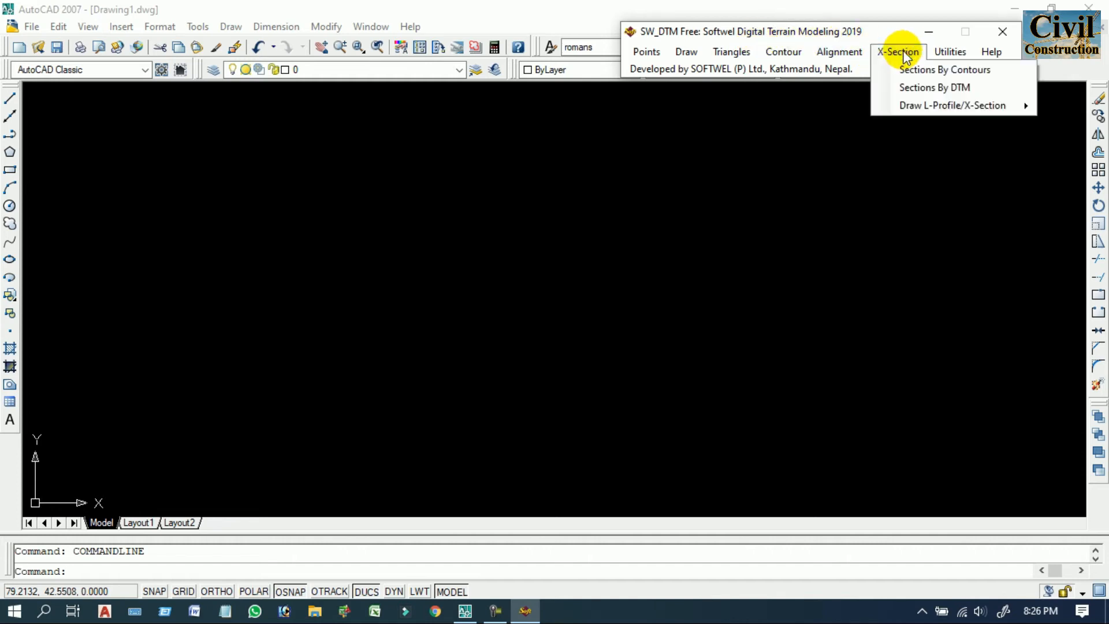
pyautogui.moveTo(916, 105)
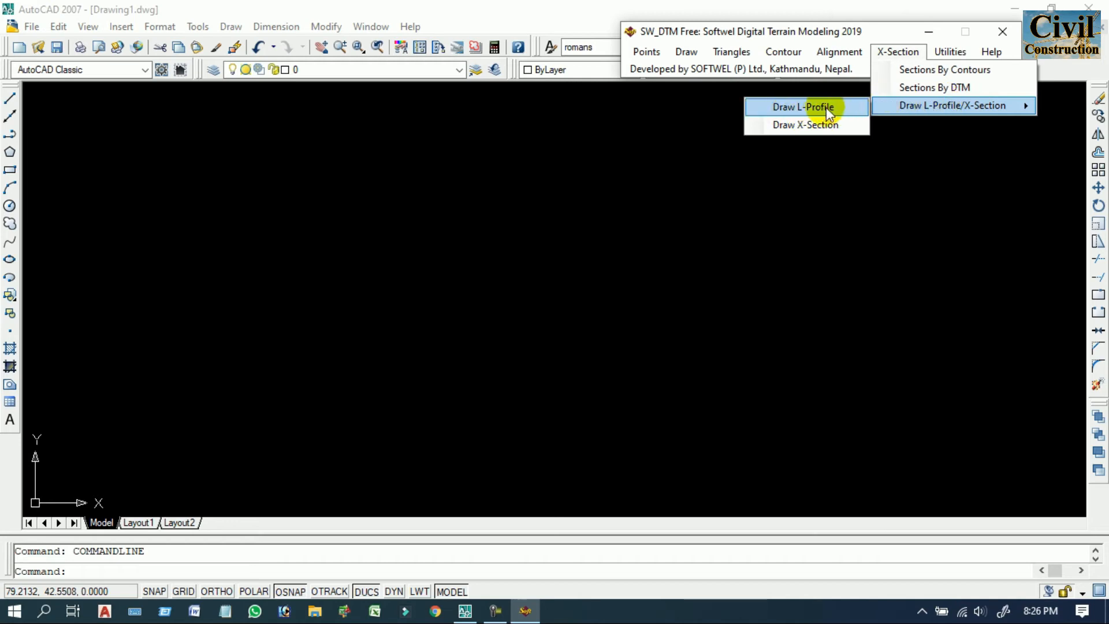
pyautogui.click(809, 109)
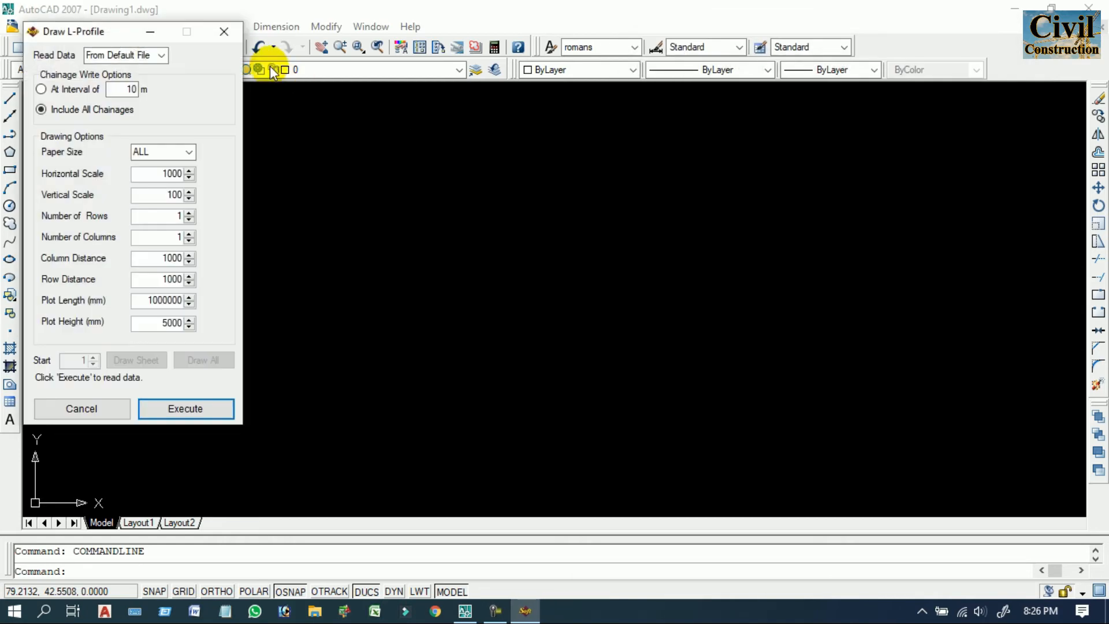
pyautogui.moveTo(95, 33)
pyautogui.mouseDown()
pyautogui.moveTo(836, 70)
pyautogui.moveTo(813, 55)
pyautogui.moveTo(868, 31)
pyautogui.mouseUp()
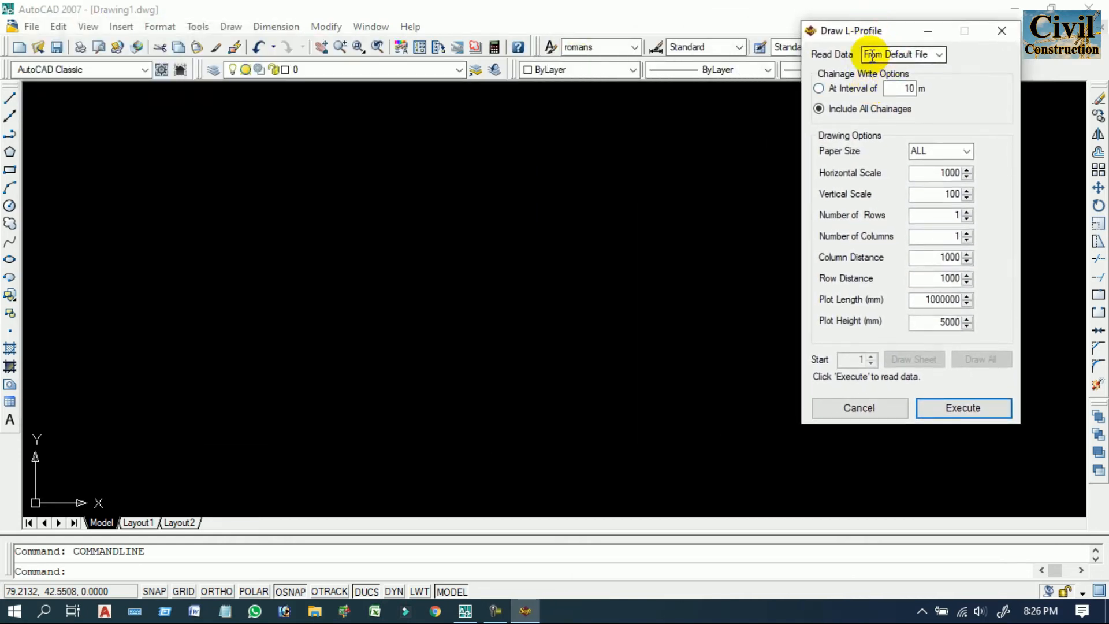
pyautogui.click(940, 54)
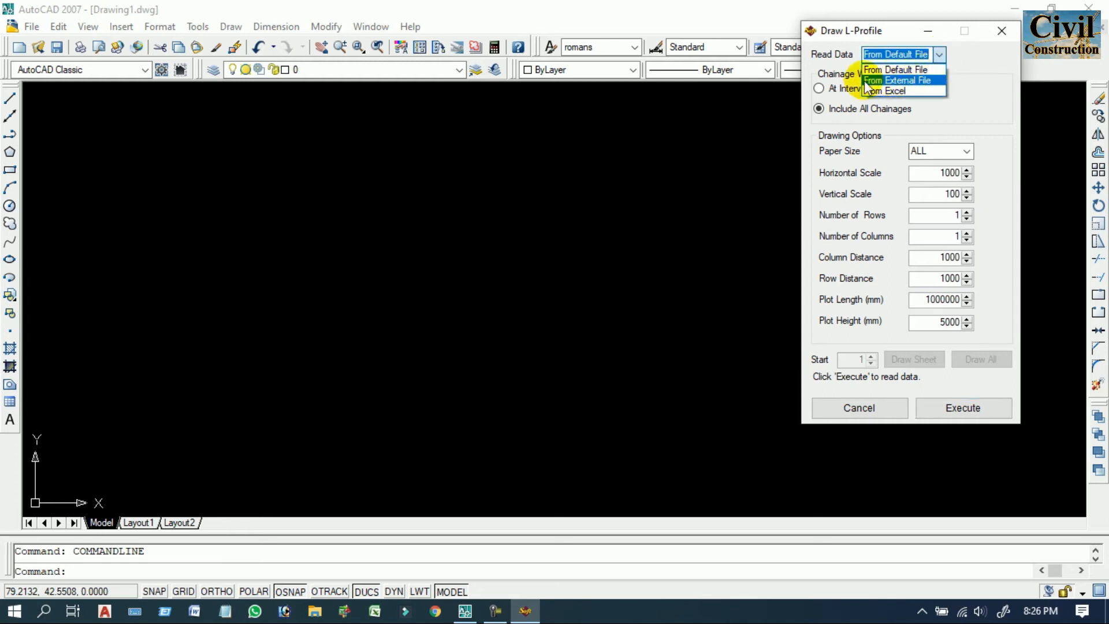
pyautogui.click(927, 81)
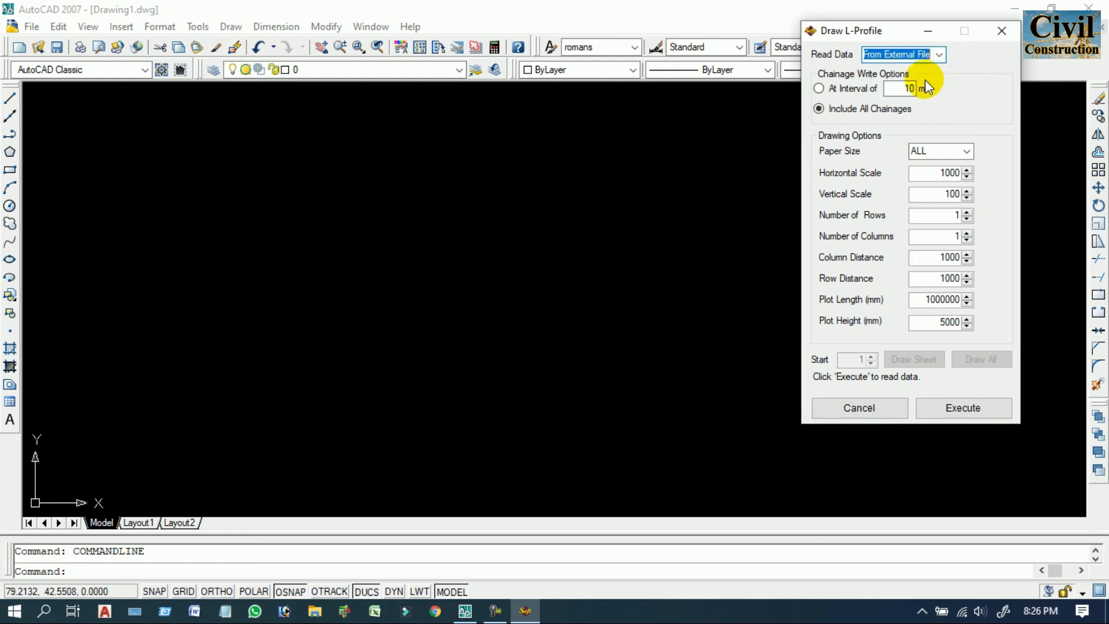
# Step: Execute the data reading and load the For Long Profile2 CSV file from the Desktop
pyautogui.click(966, 406)
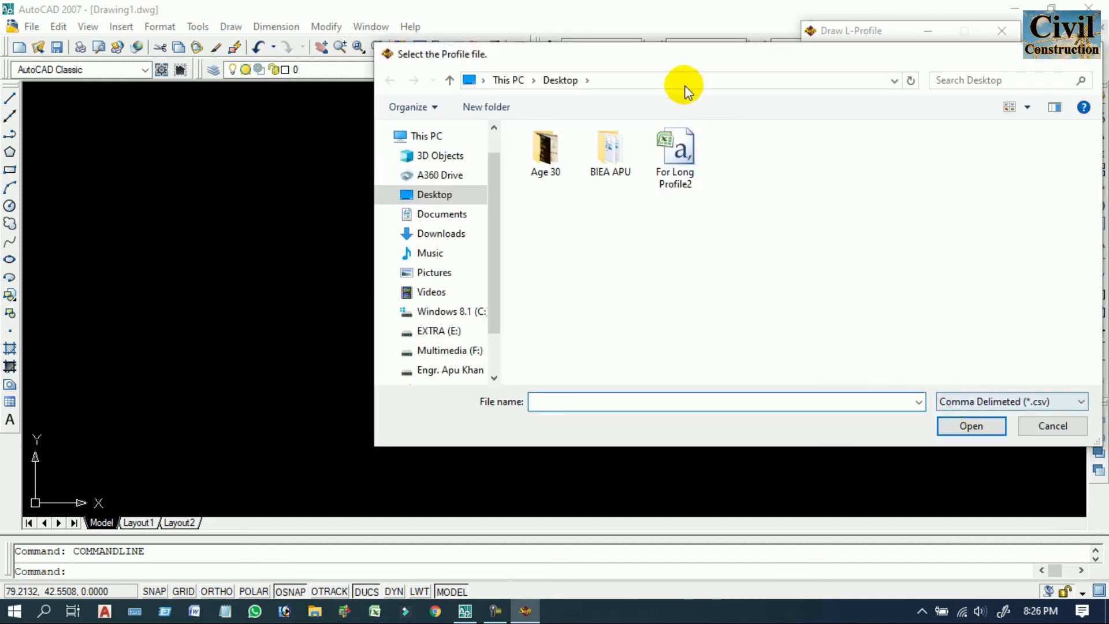
pyautogui.moveTo(671, 64); pyautogui.dragTo(541, 62)
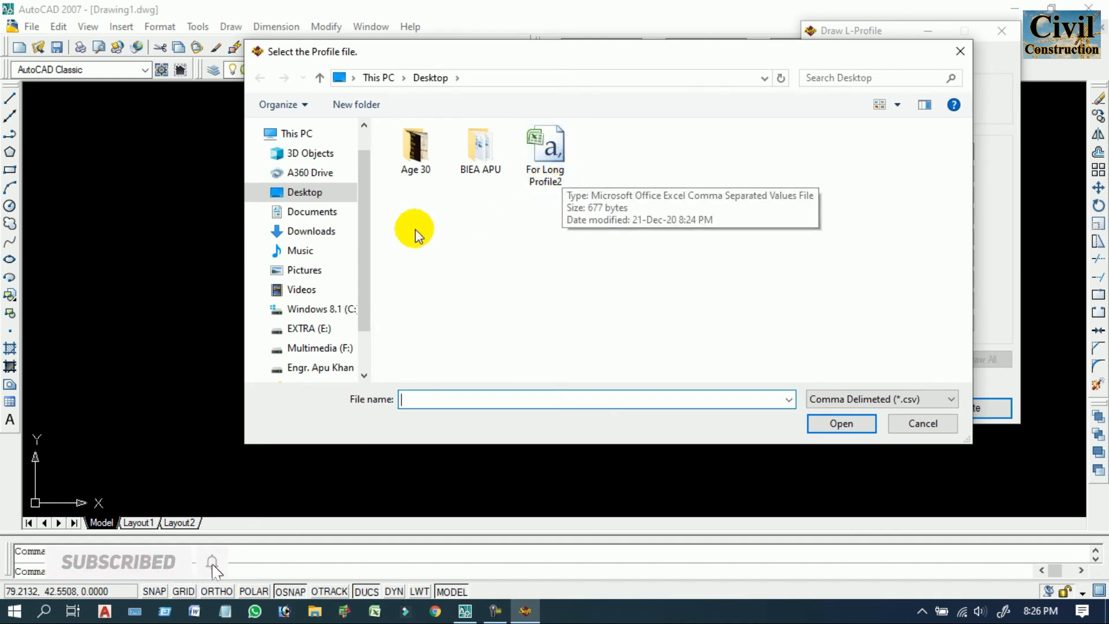
pyautogui.click(304, 195)
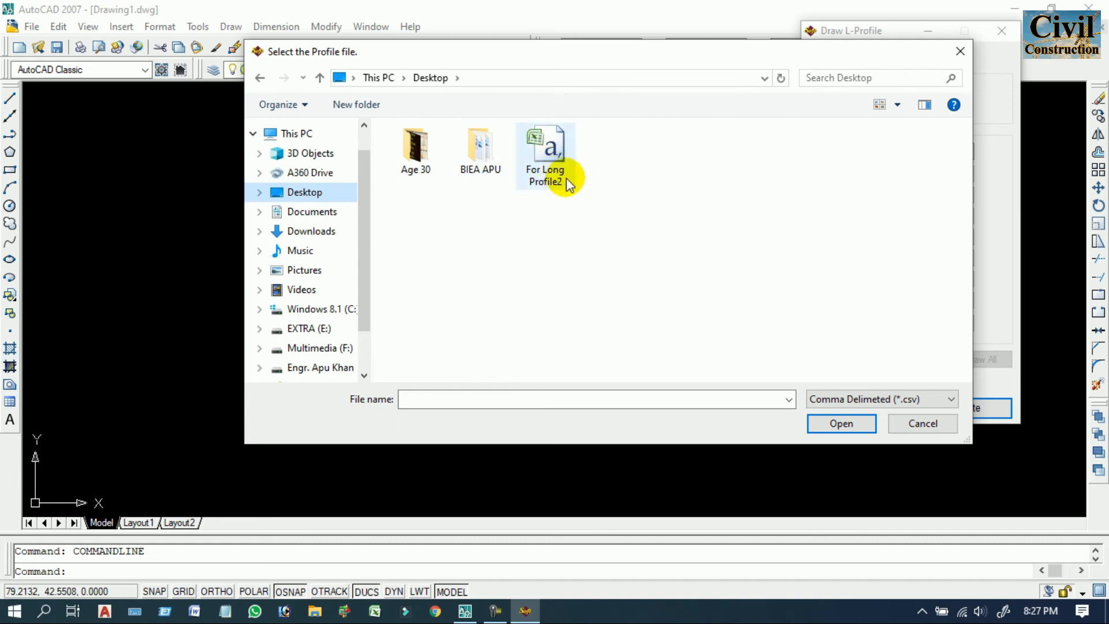
pyautogui.click(549, 156)
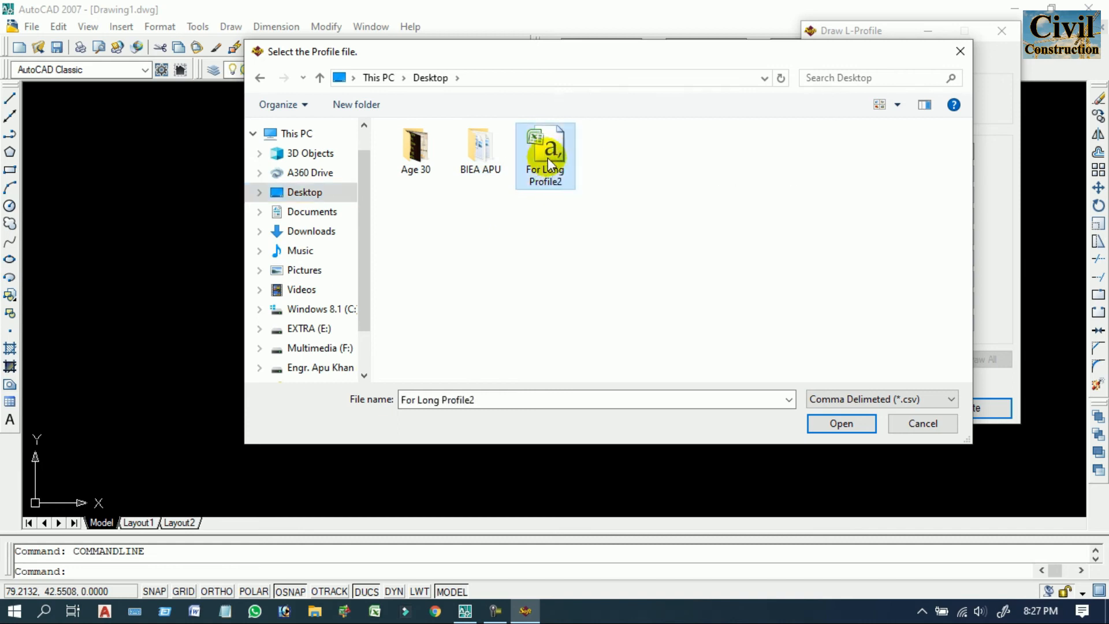
pyautogui.click(841, 423)
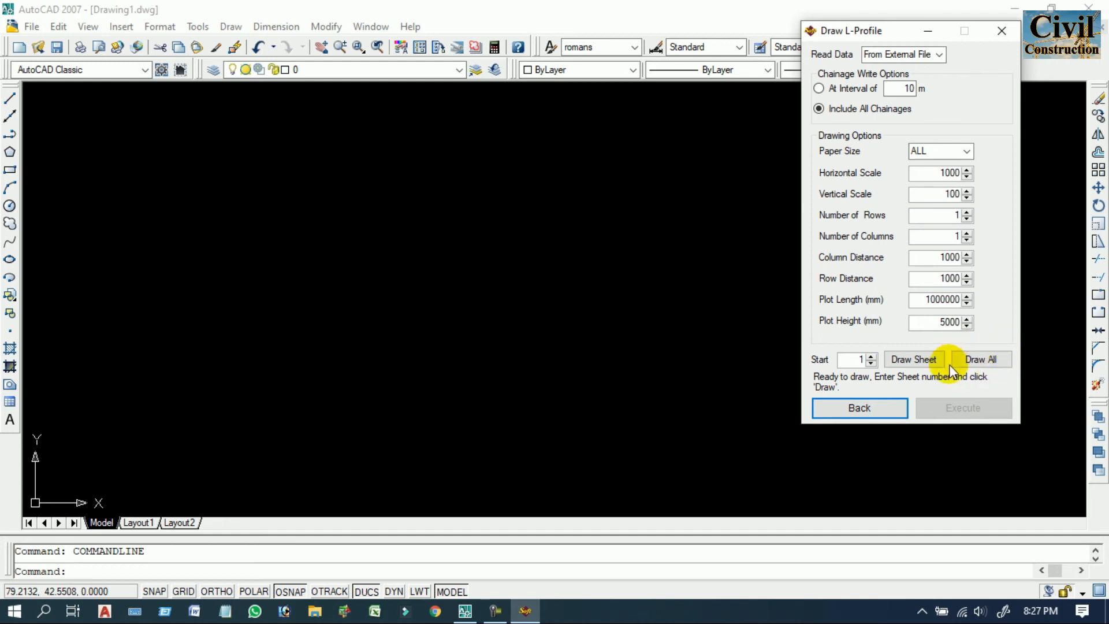
# Step: Draw all profile sheets from a reference point picked in the AutoCAD drawing area, and close the Draw L-Profile dialog
pyautogui.click(988, 363)
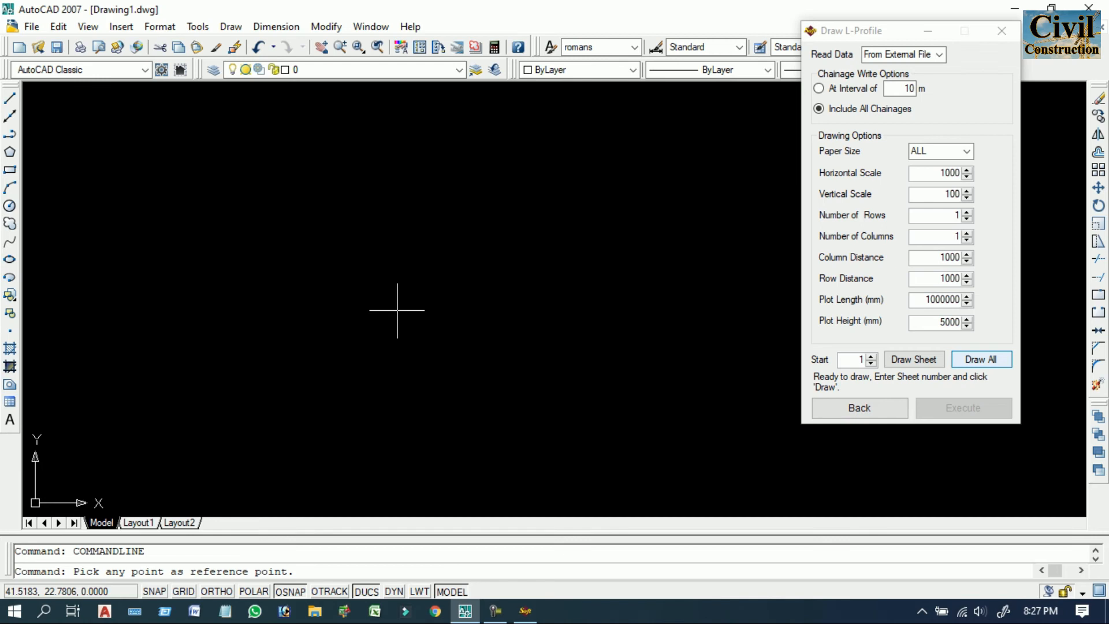
pyautogui.click(396, 310)
pyautogui.scroll(-3, 397, 310)
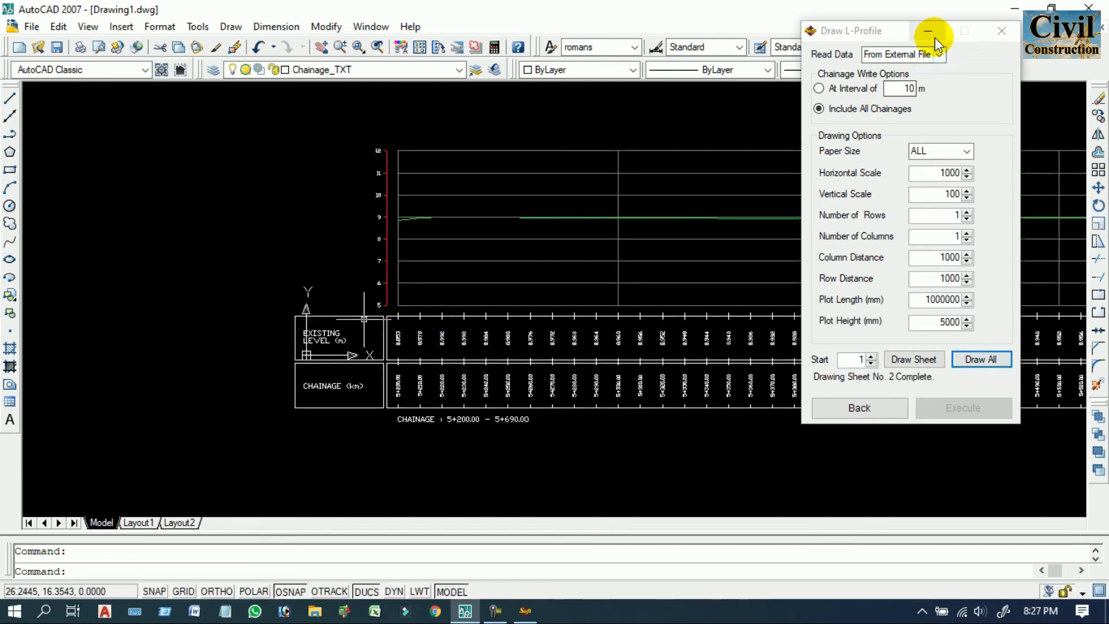
pyautogui.moveTo(854, 33); pyautogui.dragTo(700, 46)
pyautogui.click(777, 66)
pyautogui.moveTo(691, 49)
pyautogui.mouseDown()
pyautogui.moveTo(664, 153)
pyautogui.moveTo(716, 123)
pyautogui.moveTo(692, 55)
pyautogui.moveTo(635, 91)
pyautogui.mouseUp()
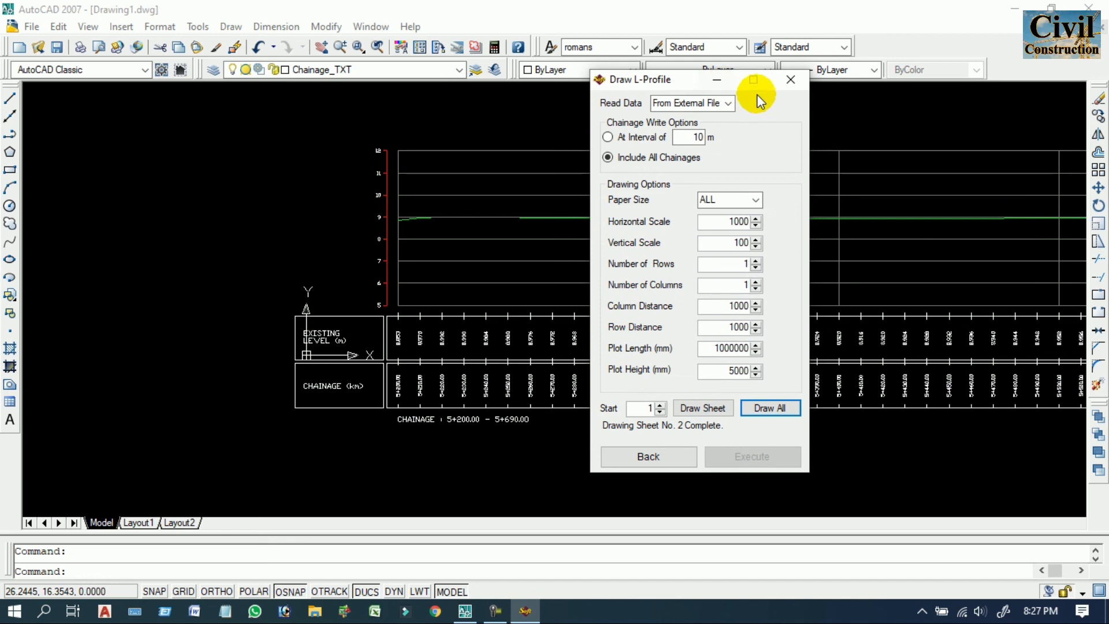
pyautogui.click(790, 82)
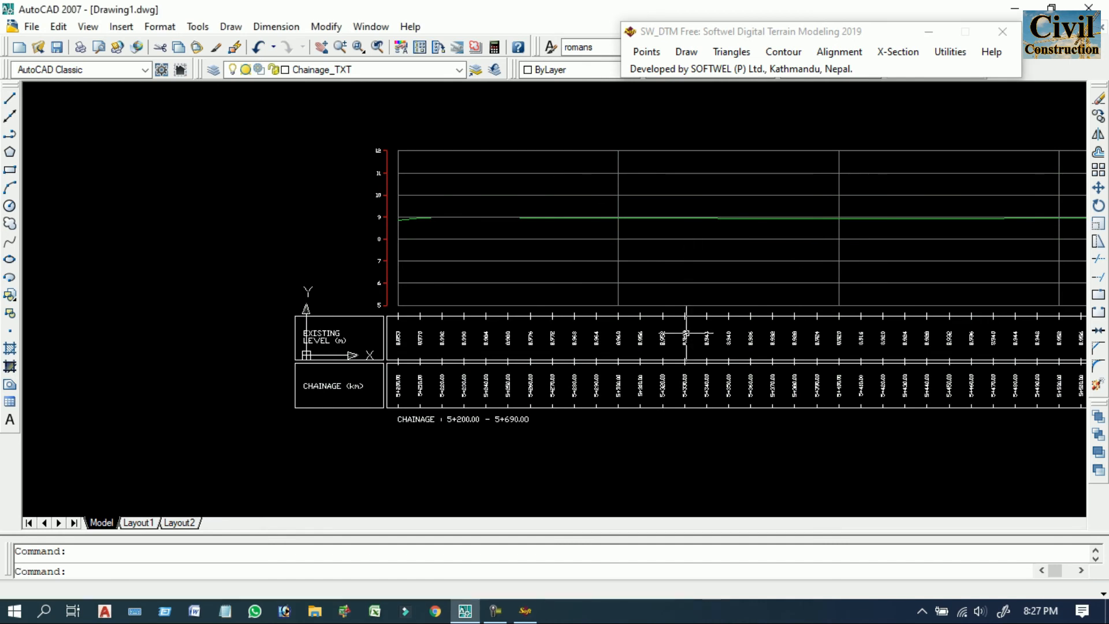
# Step: Examine the drawn long profile with its existing level and chainage rows, both close up and as a whole
pyautogui.scroll(4, 690, 335)
pyautogui.scroll(-3, 690, 335)
pyautogui.scroll(3, 686, 337)
pyautogui.scroll(-5, 686, 337)
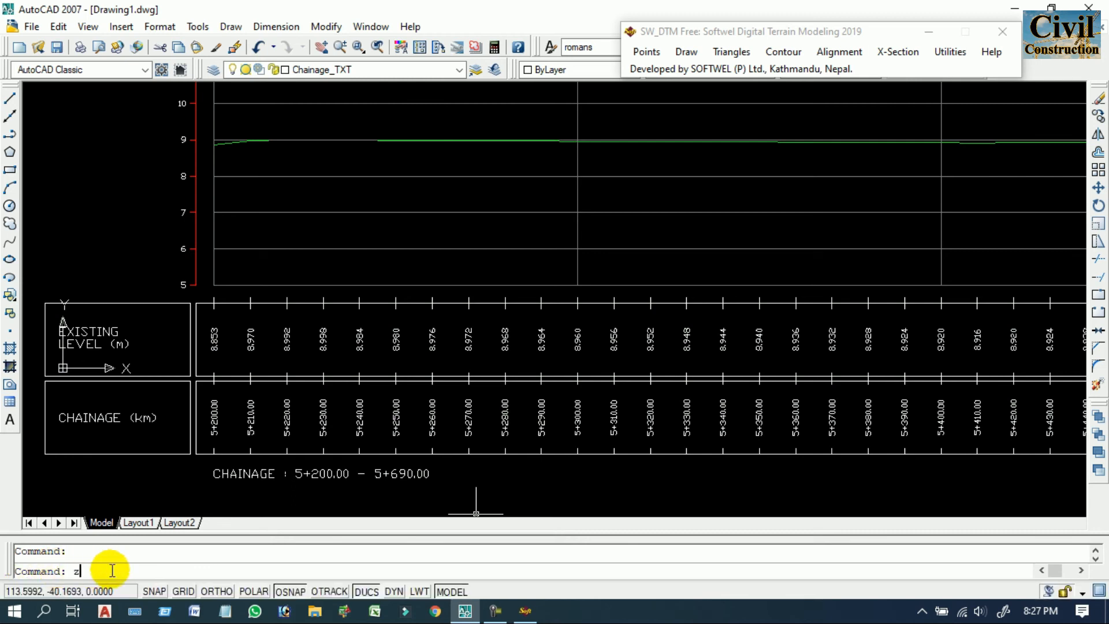
pyautogui.press('Return')
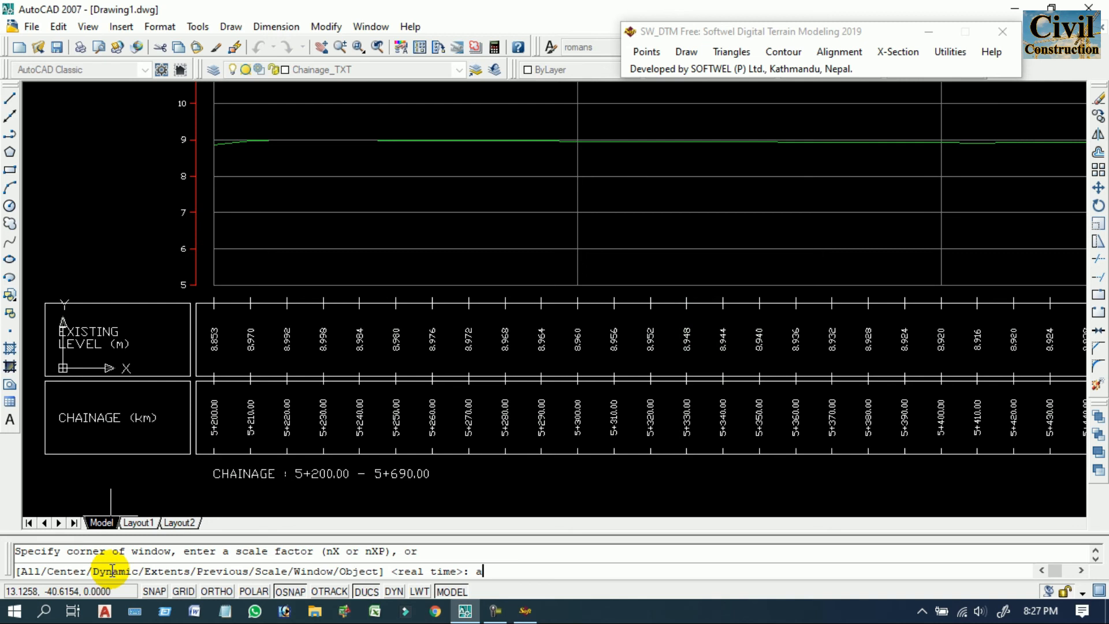
pyautogui.press('Return')
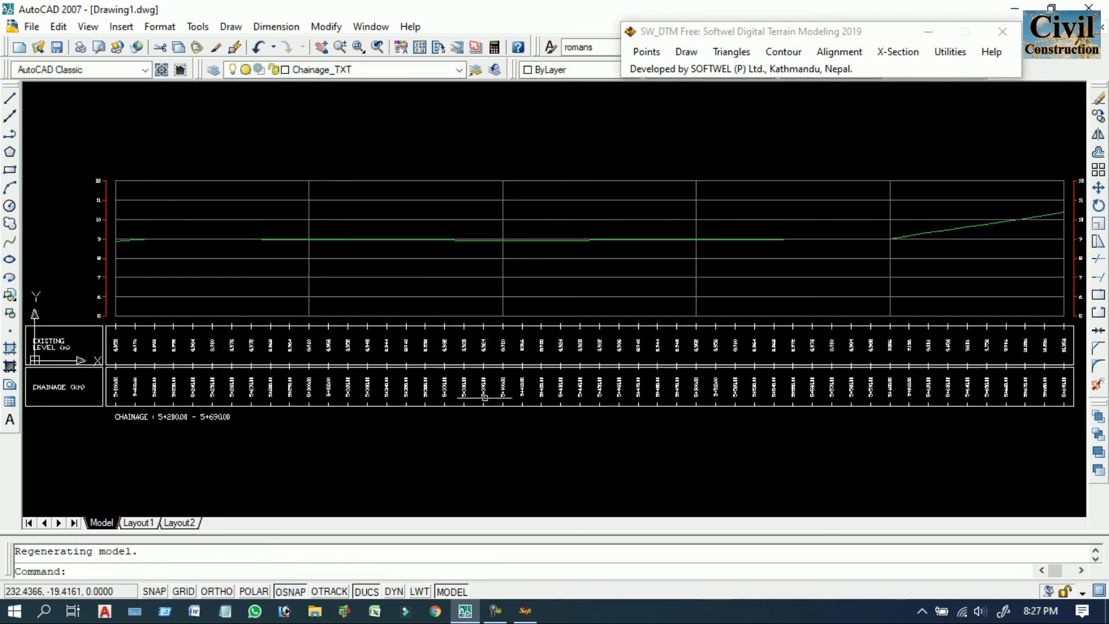
pyautogui.scroll(-4, 498, 399)
pyautogui.scroll(3, 503, 404)
pyautogui.moveTo(426, 419); pyautogui.dragTo(548, 387, button='middle')
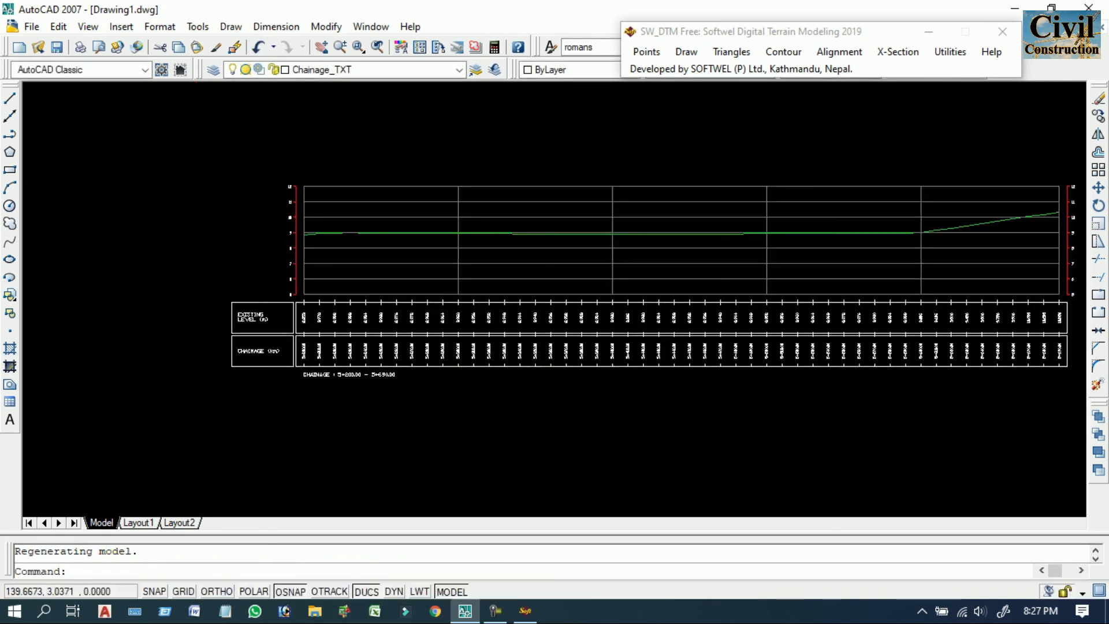
pyautogui.scroll(-3, 554, 384)
pyautogui.scroll(1, 592, 373)
pyautogui.scroll(5, 324, 314)
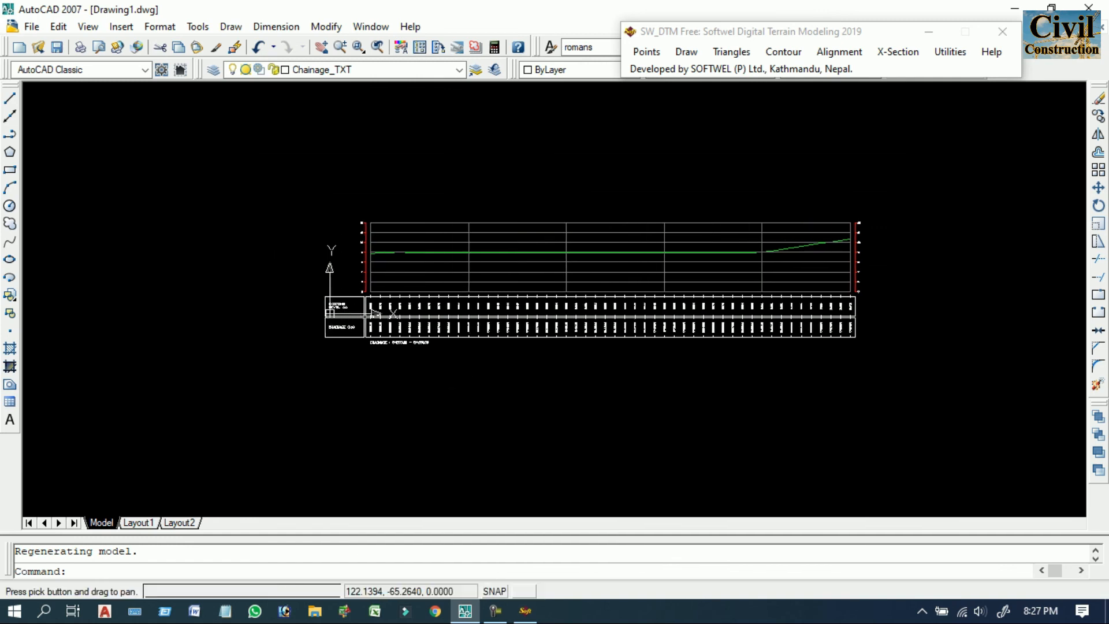
# Step: Check the chainage labels at the start and end of the long profile, along with the existing levels above them
pyautogui.scroll(3, 300, 271)
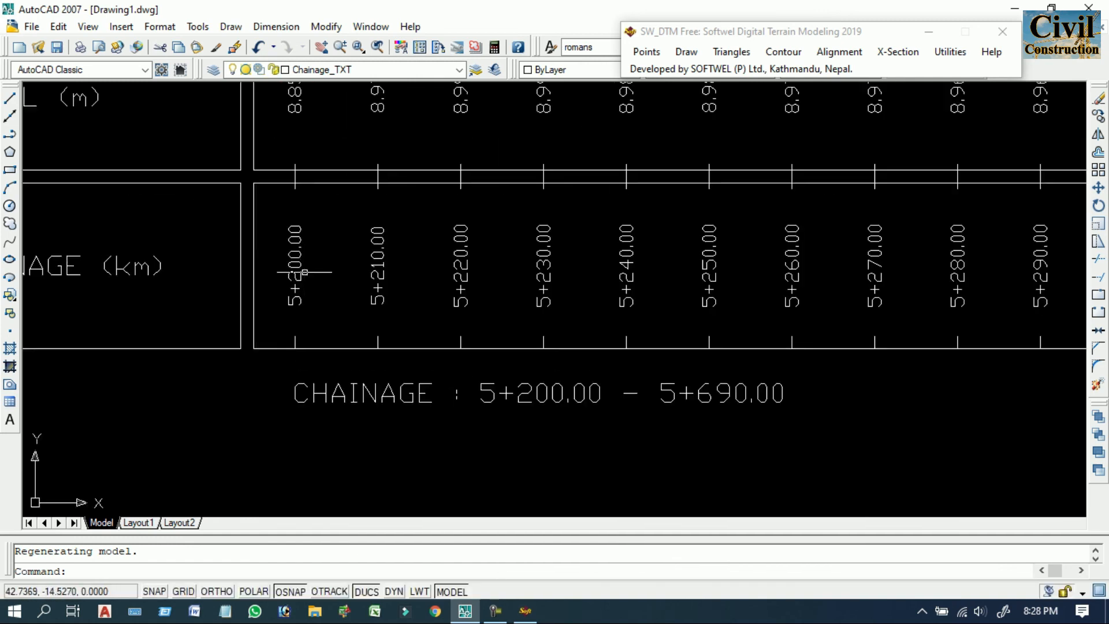
pyautogui.scroll(-4, 478, 291)
pyautogui.scroll(-2, 490, 300)
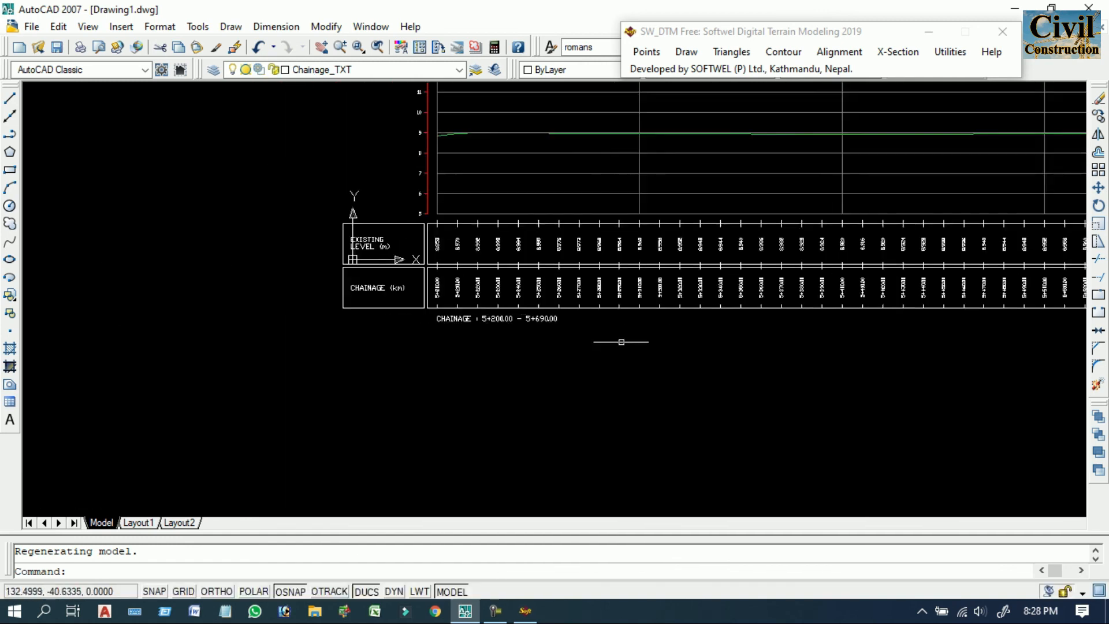
pyautogui.scroll(3, 619, 341)
pyautogui.scroll(-6, 808, 309)
pyautogui.moveTo(830, 308); pyautogui.dragTo(285, 380, button='middle')
pyautogui.scroll(8, 614, 354)
pyautogui.scroll(3, 616, 392)
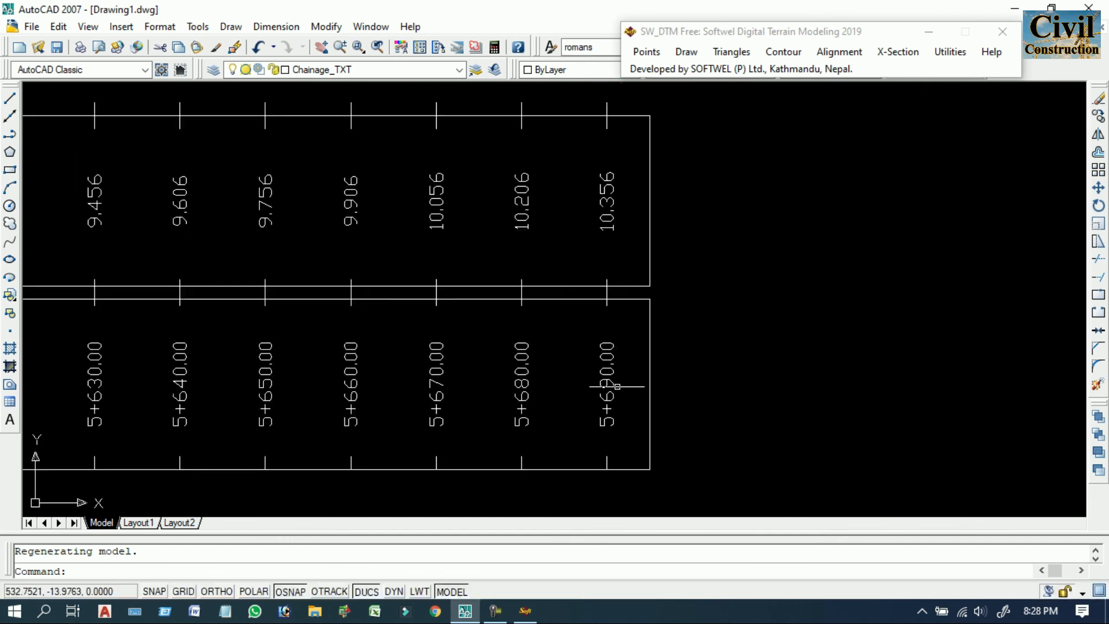
pyautogui.scroll(-2, 605, 353)
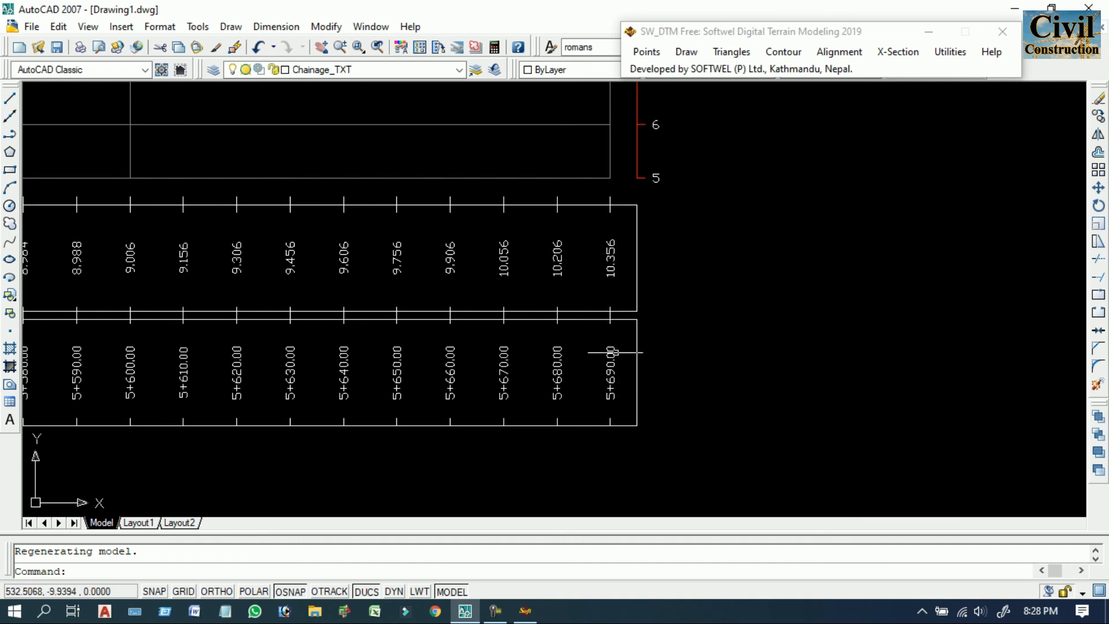
pyautogui.scroll(-1, 606, 329)
pyautogui.scroll(5, 663, 346)
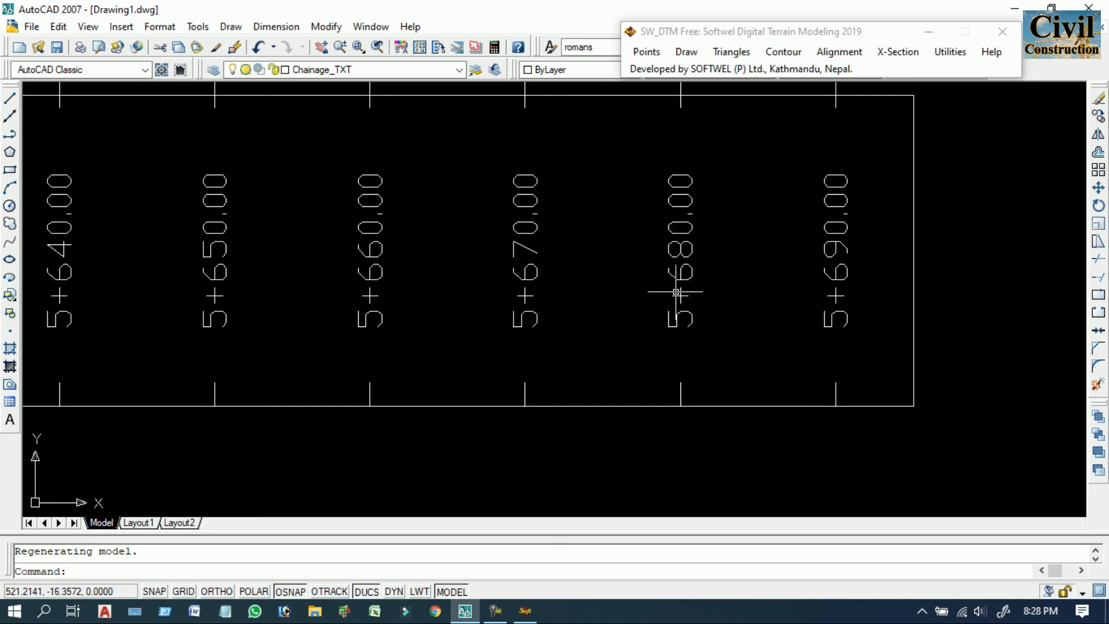
pyautogui.scroll(-4, 676, 291)
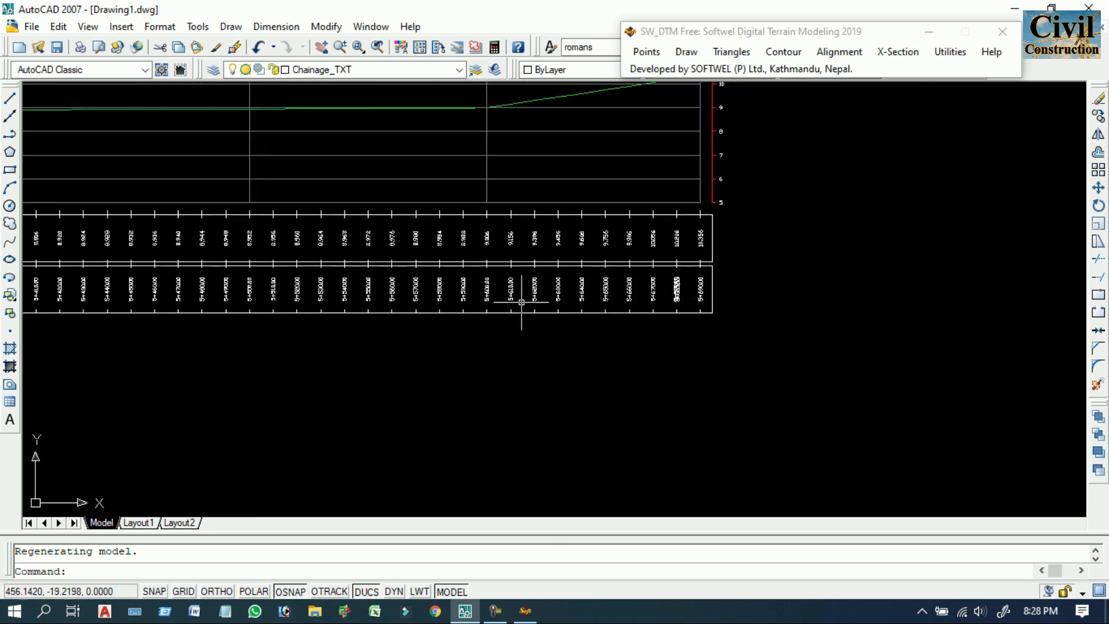
pyautogui.moveTo(495, 298)
pyautogui.mouseDown(button='middle')
pyautogui.moveTo(525, 318)
pyautogui.moveTo(680, 355)
pyautogui.mouseUp(button='middle')
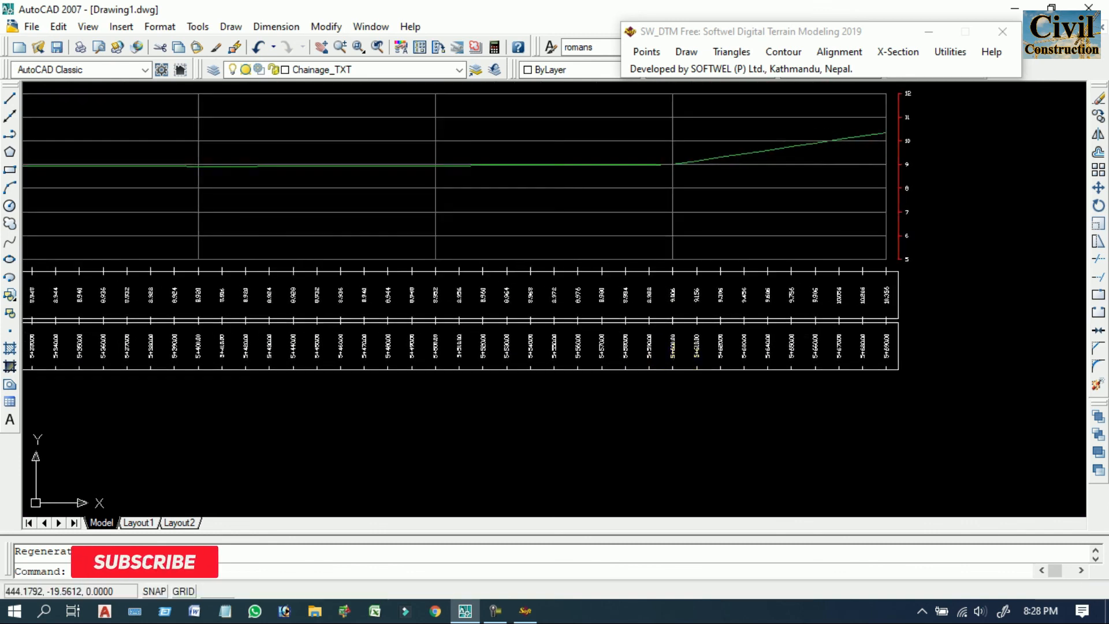
pyautogui.scroll(-2, 610, 386)
pyautogui.moveTo(461, 387); pyautogui.dragTo(601, 390, button='middle')
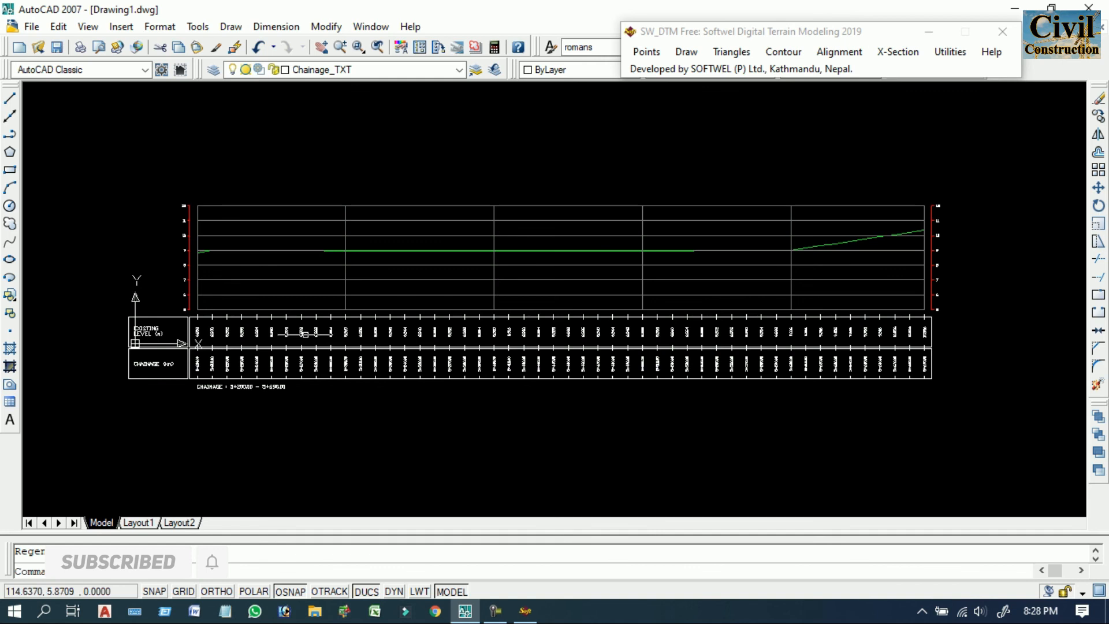
# Step: Select the green ground level line and inspect it along the full length of the profile and as a whole
pyautogui.scroll(3, 209, 286)
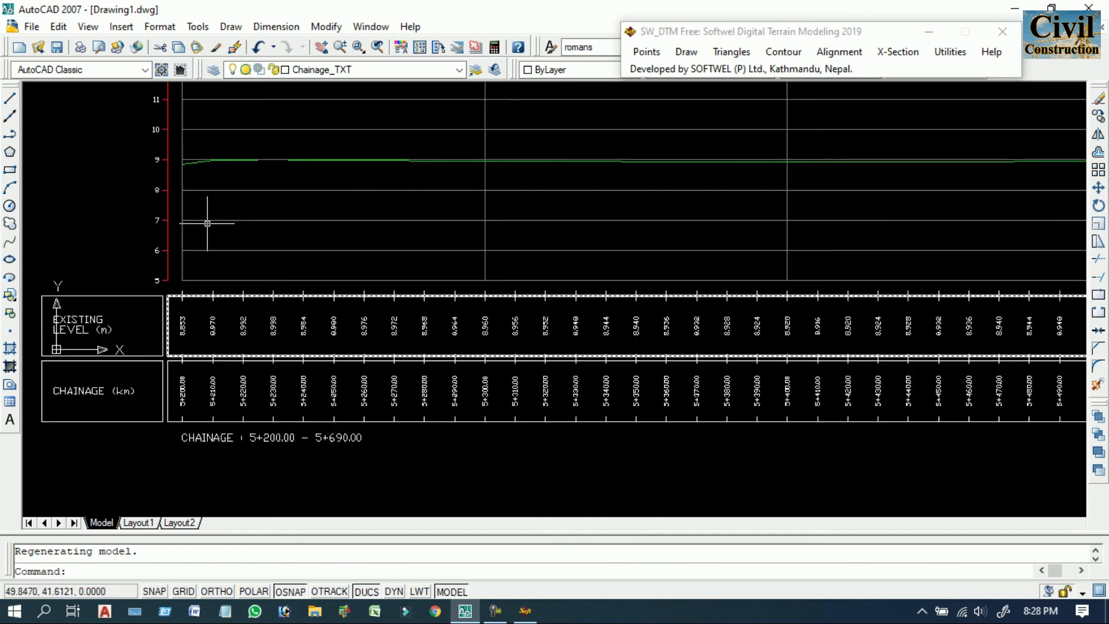
pyautogui.scroll(4, 211, 242)
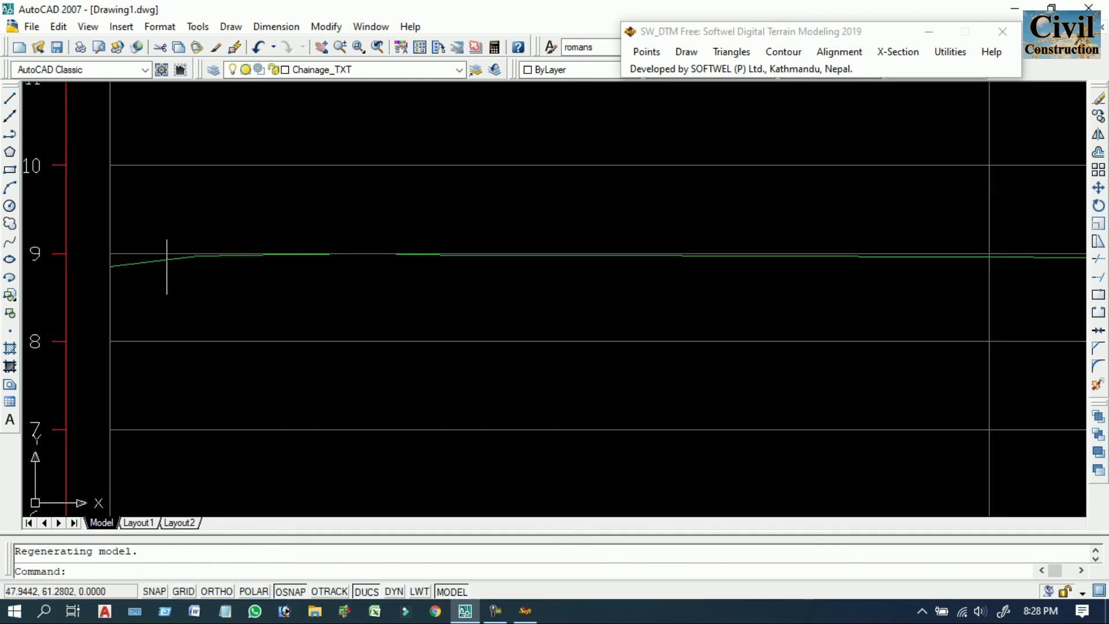
pyautogui.click(156, 255)
pyautogui.scroll(-2, 520, 323)
pyautogui.moveTo(634, 312)
pyautogui.mouseDown(button='middle')
pyautogui.moveTo(609, 326)
pyautogui.moveTo(297, 344)
pyautogui.mouseUp(button='middle')
pyautogui.moveTo(855, 337); pyautogui.dragTo(334, 338, button='middle')
pyautogui.moveTo(913, 339)
pyautogui.mouseDown(button='middle')
pyautogui.moveTo(636, 352)
pyautogui.moveTo(210, 314)
pyautogui.mouseUp(button='middle')
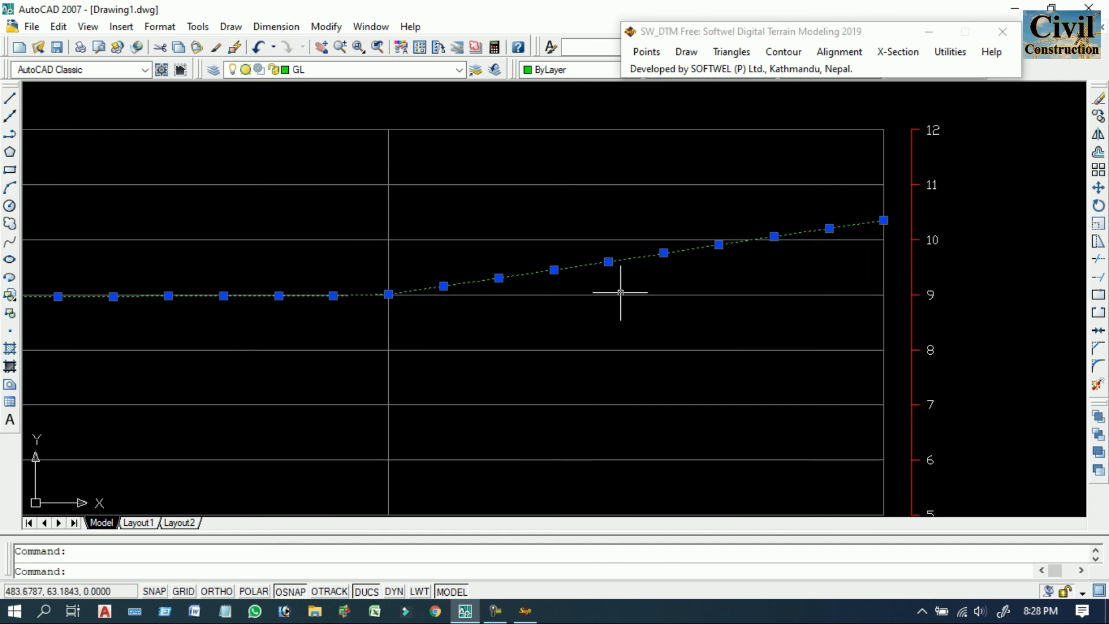
pyautogui.scroll(-5, 620, 293)
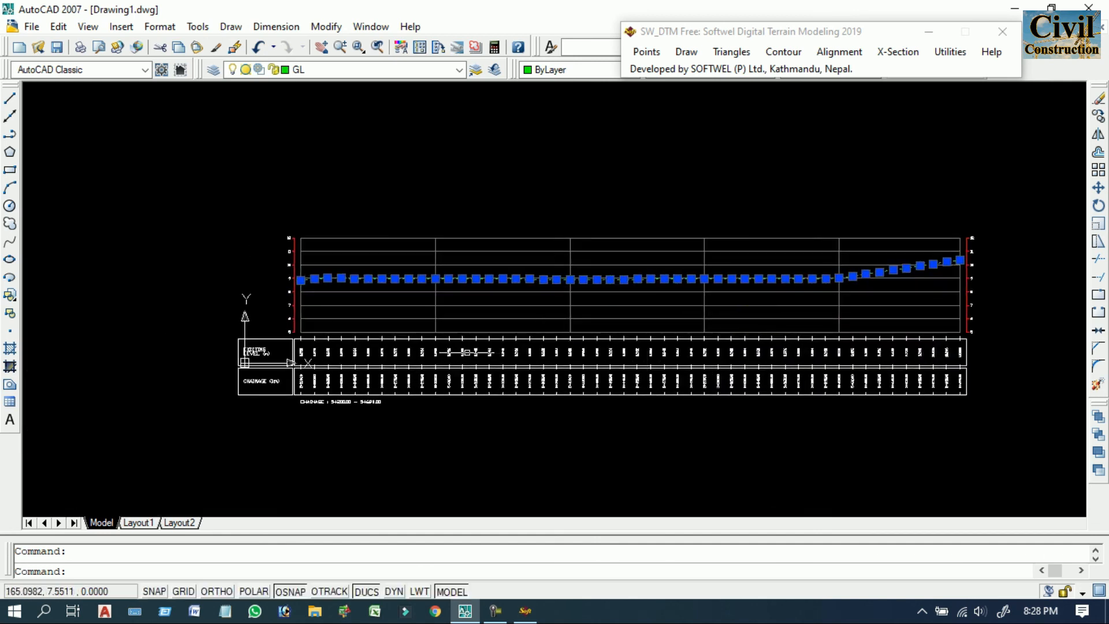
pyautogui.scroll(3, 576, 345)
pyautogui.scroll(-3, 740, 358)
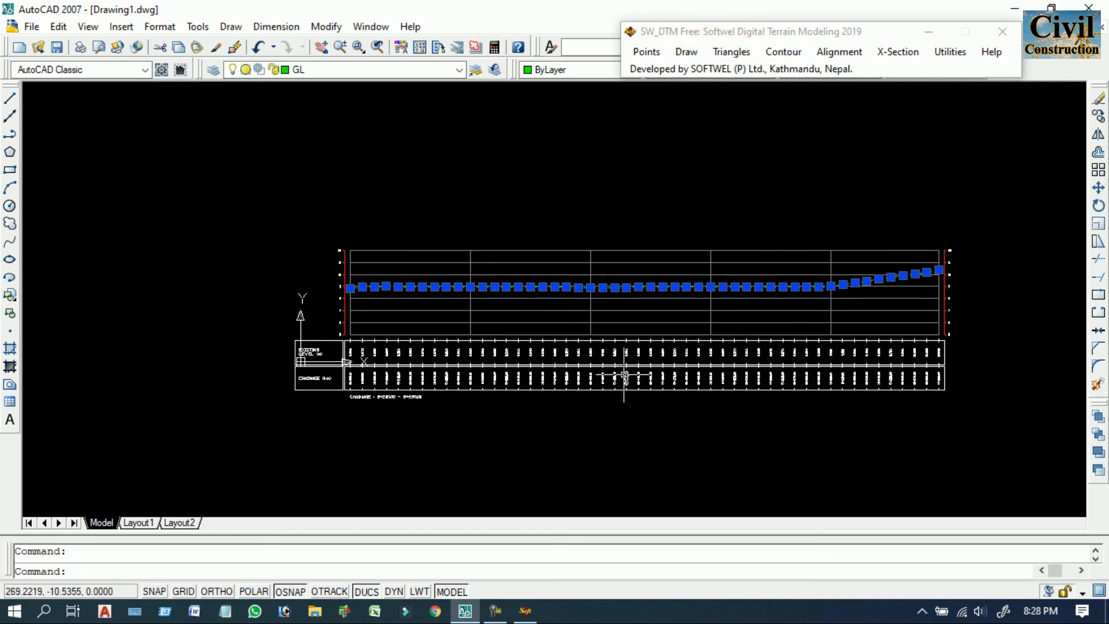
pyautogui.scroll(2, 624, 376)
pyautogui.moveTo(698, 368); pyautogui.dragTo(626, 361, button='middle')
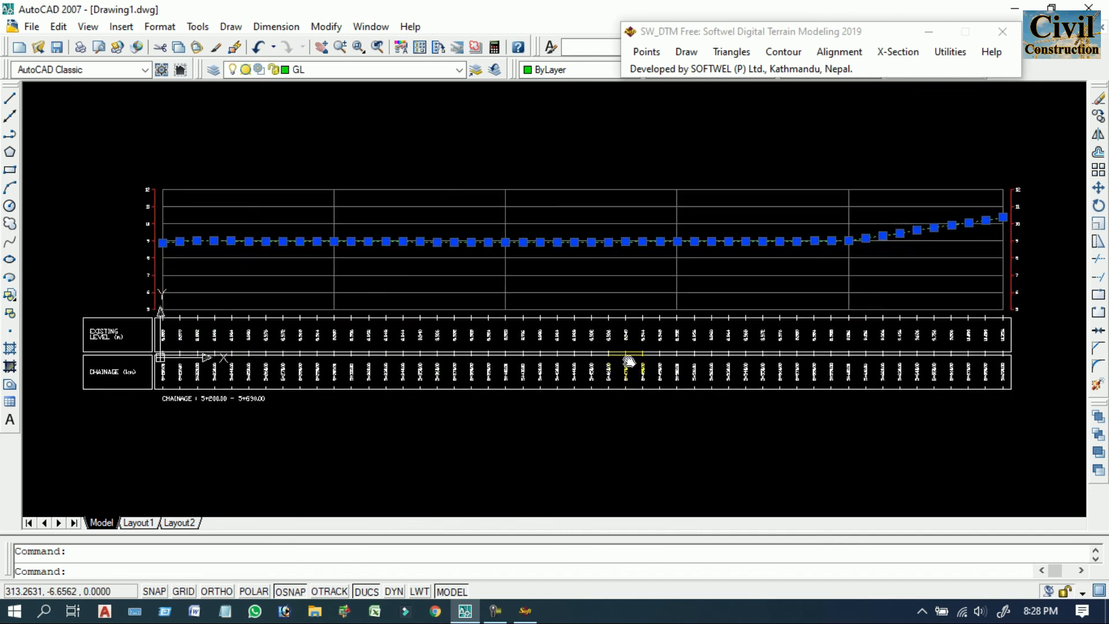